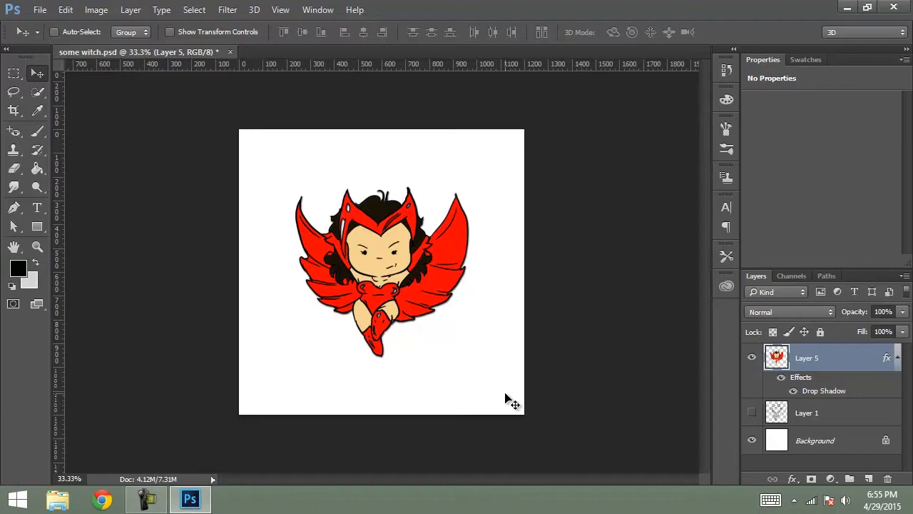
pyautogui.rightClick(777, 357)
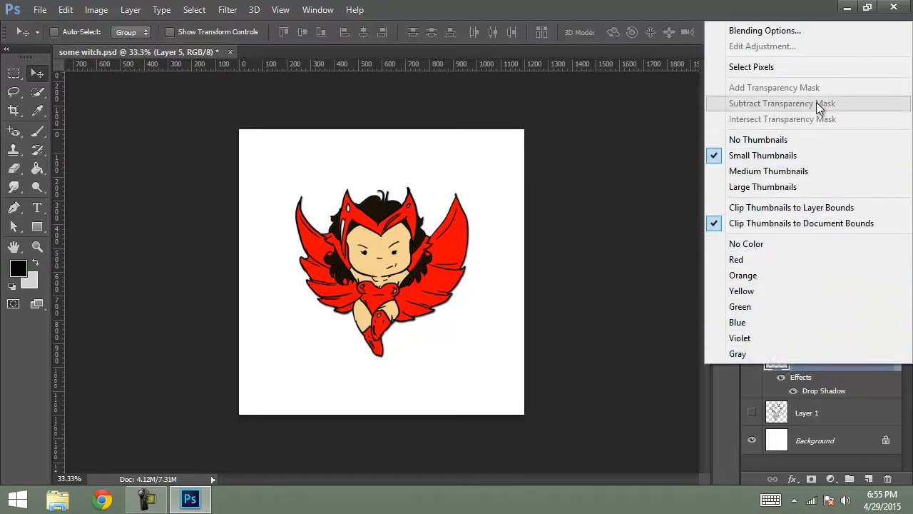
pyautogui.click(657, 337)
pyautogui.doubleClick(778, 354)
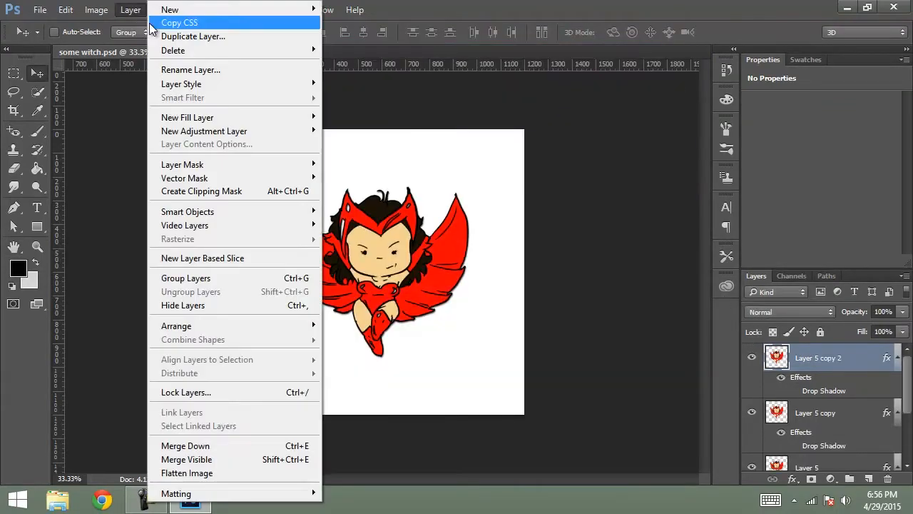
# Step: Duplicate the Layer 5 copy 2 character layer and name the new copy "1"
pyautogui.click(149, 23)
pyautogui.write('1')
pyautogui.press('Return')
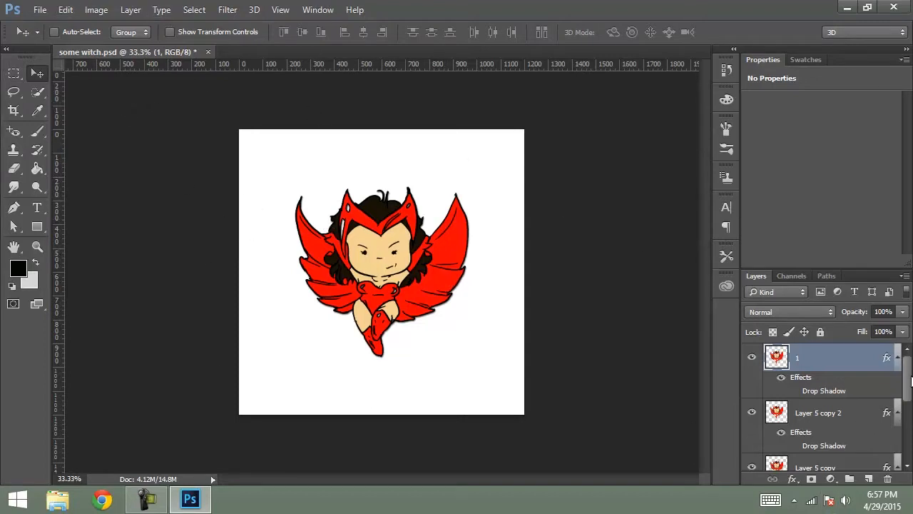
# Step: Rename the topmost character layer as "Drop Shadow"
pyautogui.doubleClick(834, 358)
pyautogui.write('Drop Shadow')
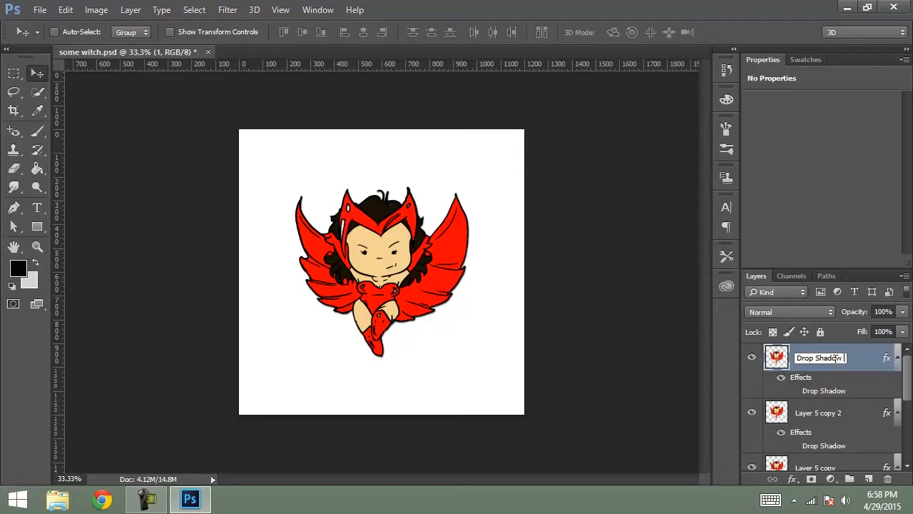
pyautogui.press('Return')
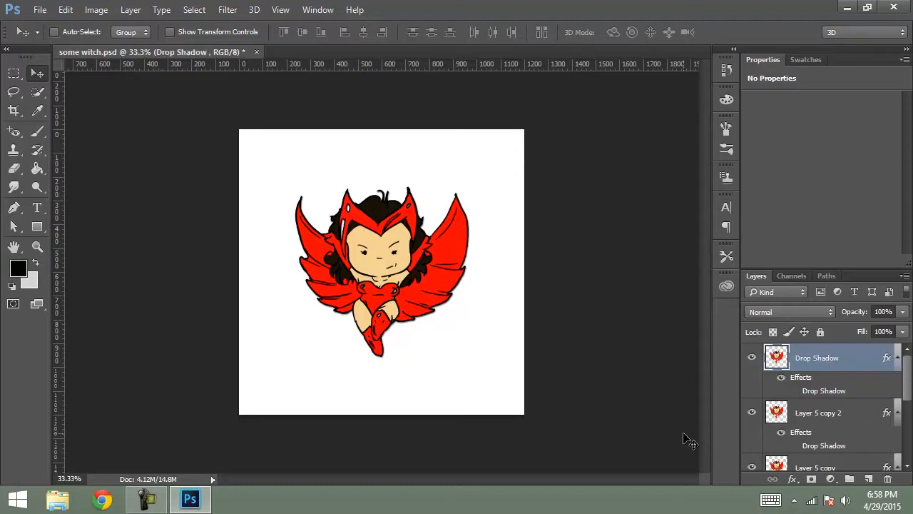
# Step: Open the Drop Shadow style settings for the topmost layer and toggle the effect off and on with the artwork in view
pyautogui.click(789, 479)
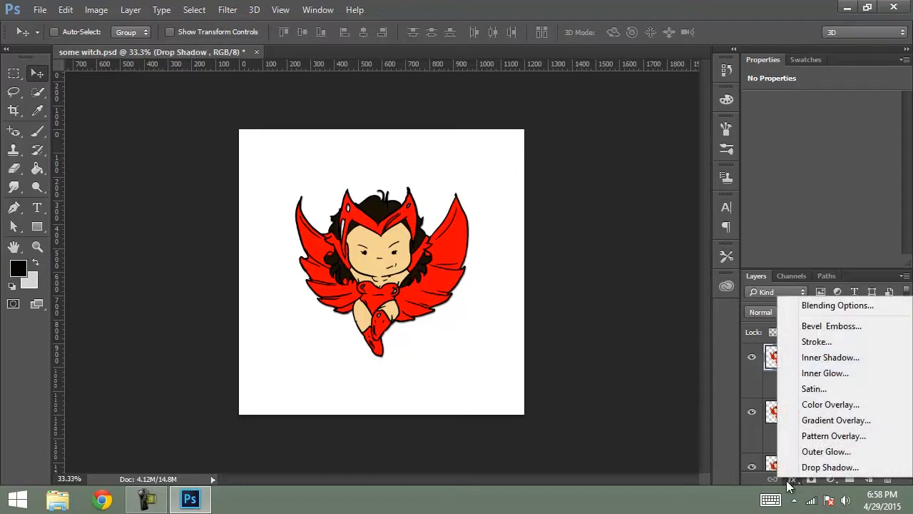
pyautogui.click(867, 468)
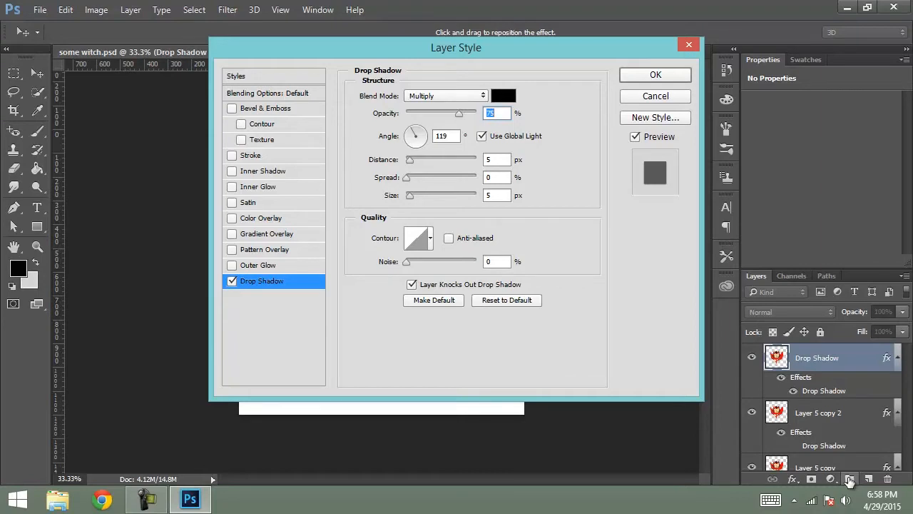
pyautogui.moveTo(607, 49); pyautogui.dragTo(845, 44)
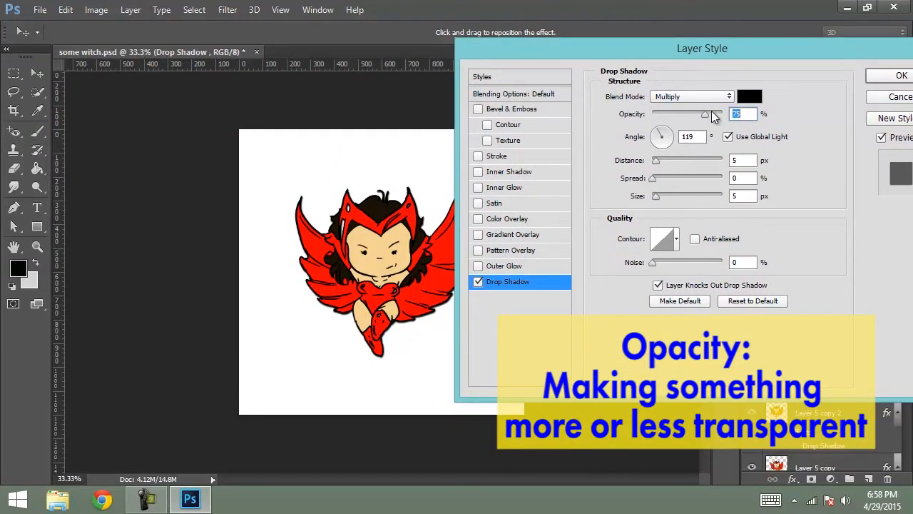
pyautogui.click(477, 283)
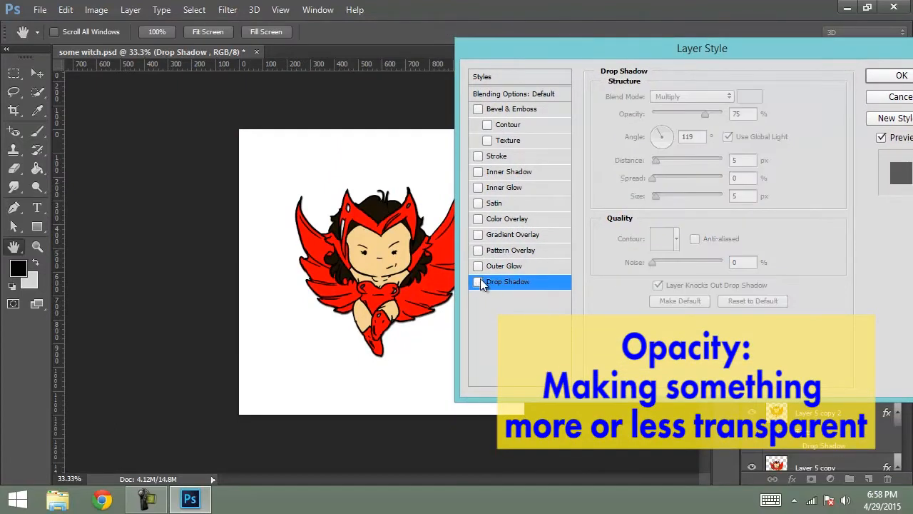
pyautogui.click(477, 282)
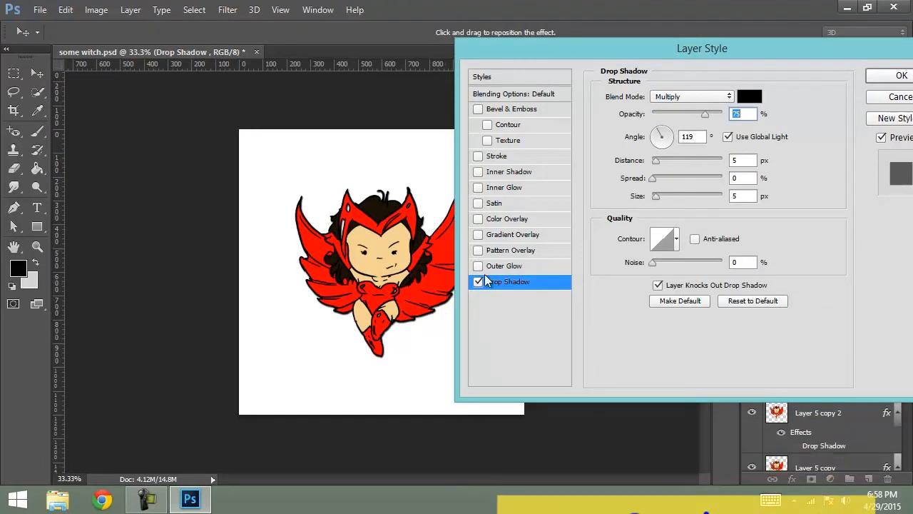
# Step: Set the drop shadow's opacity to 85%, angle to 76°, distance to 20 px and spread to 0%
pyautogui.click(714, 115)
pyautogui.moveTo(716, 114)
pyautogui.mouseDown()
pyautogui.moveTo(690, 121)
pyautogui.moveTo(711, 119)
pyautogui.mouseUp()
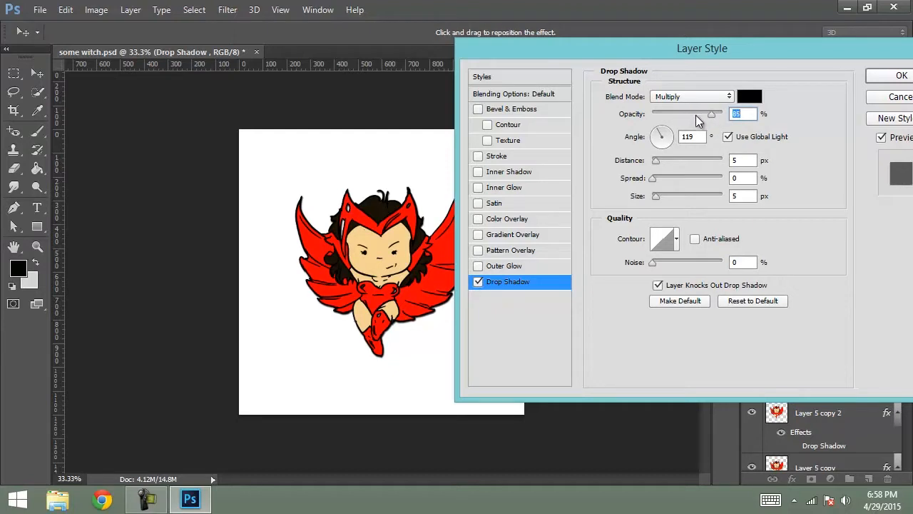
pyautogui.moveTo(655, 162); pyautogui.dragTo(665, 127)
pyautogui.click(670, 134)
pyautogui.click(667, 179)
pyautogui.moveTo(667, 181); pyautogui.dragTo(651, 179)
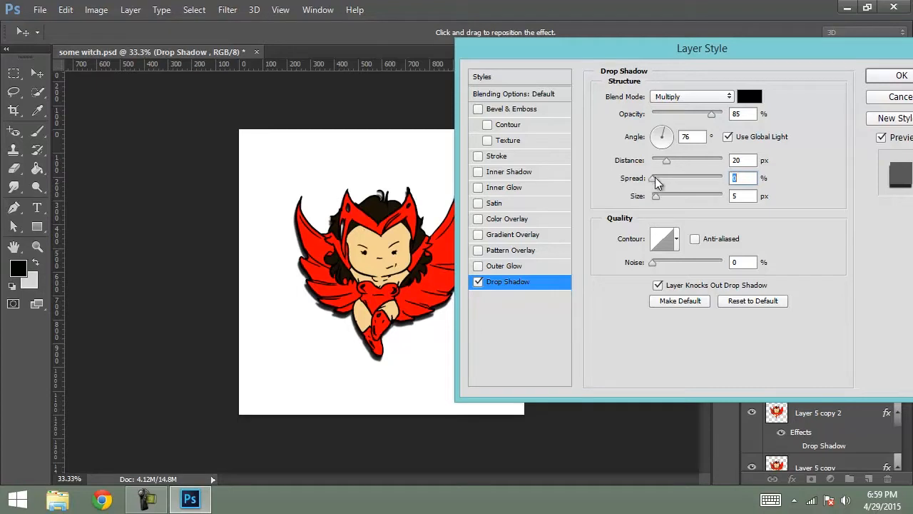
# Step: Set the drop shadow's size to 35 px and noise to 16%, and apply the layer style
pyautogui.moveTo(656, 196); pyautogui.dragTo(666, 196)
pyautogui.click(677, 242)
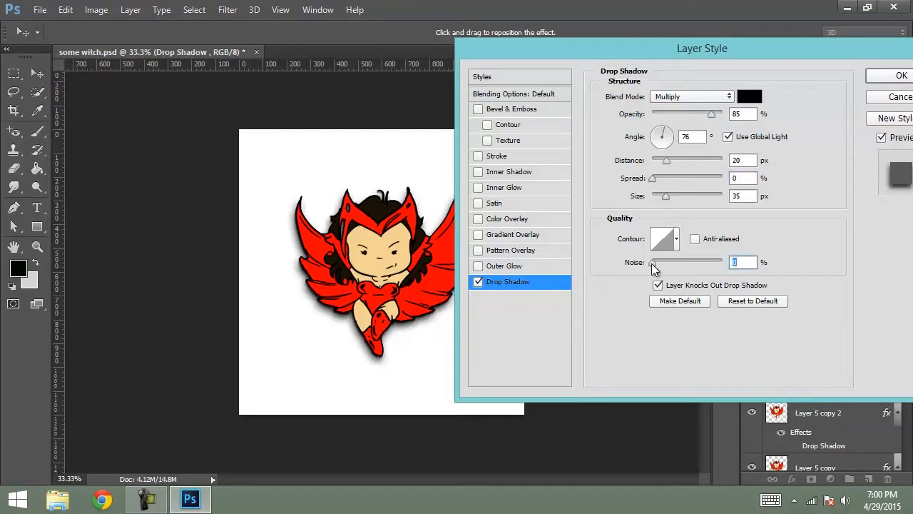
pyautogui.moveTo(654, 263); pyautogui.dragTo(655, 262)
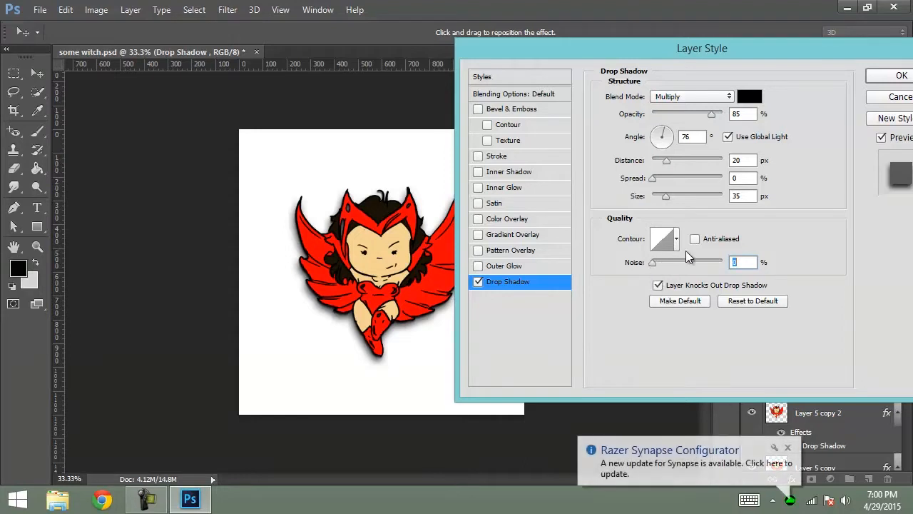
pyautogui.moveTo(658, 263); pyautogui.dragTo(664, 262)
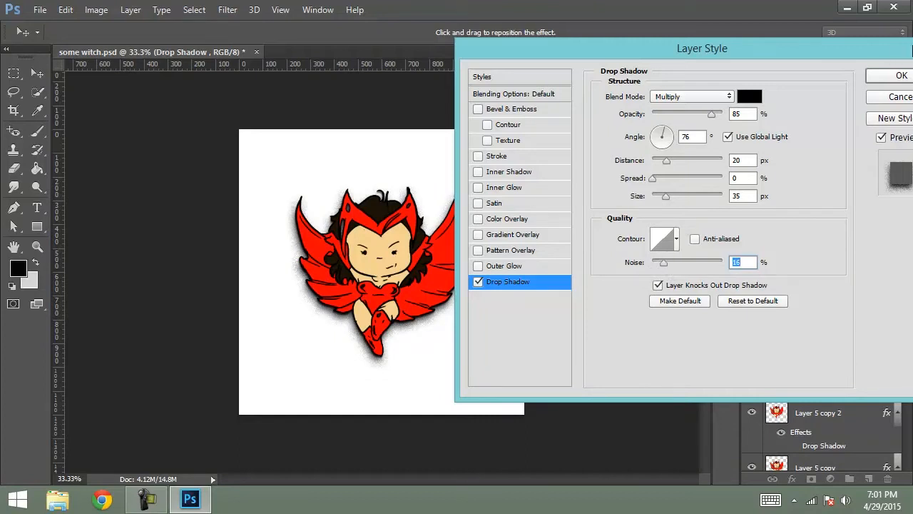
pyautogui.click(897, 75)
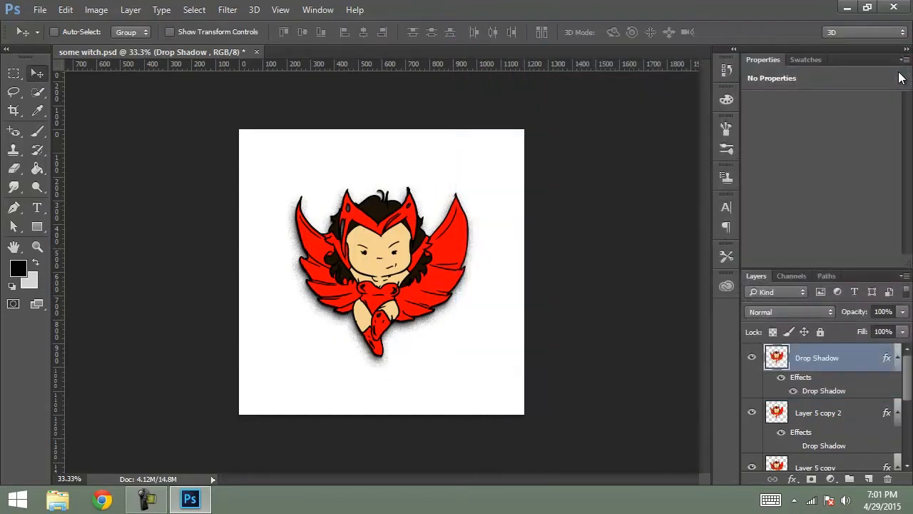
# Step: Toggle the Drop Shadow layer's effect visibility to compare the character with and without the shadow
pyautogui.hotkey('ctrl', '+')
pyautogui.hotkey('ctrl', '+')
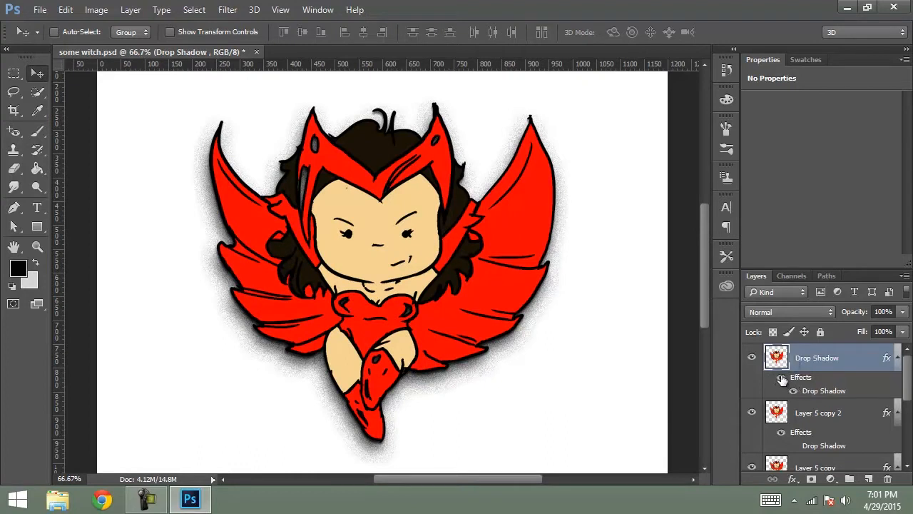
pyautogui.click(782, 378)
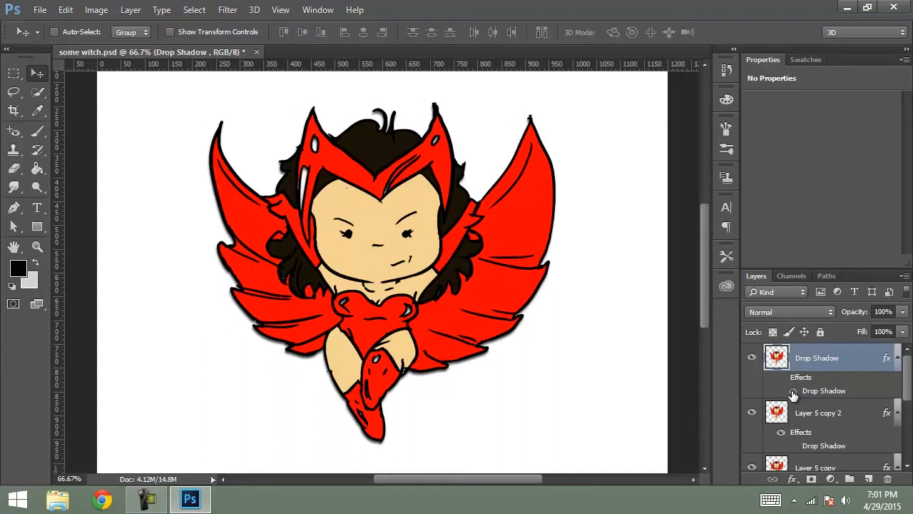
pyautogui.click(793, 391)
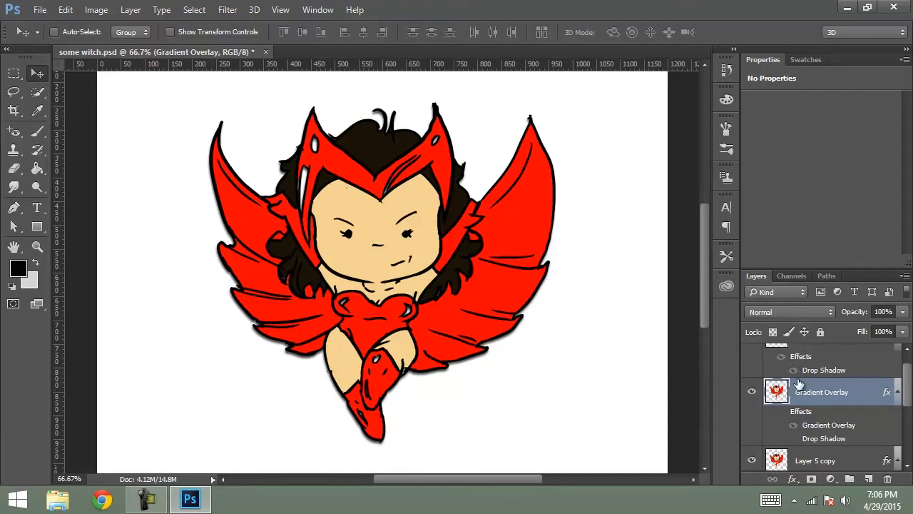
# Step: Turn on the Gradient Overlay layer's effects, comparing the character with and without them
pyautogui.click(782, 412)
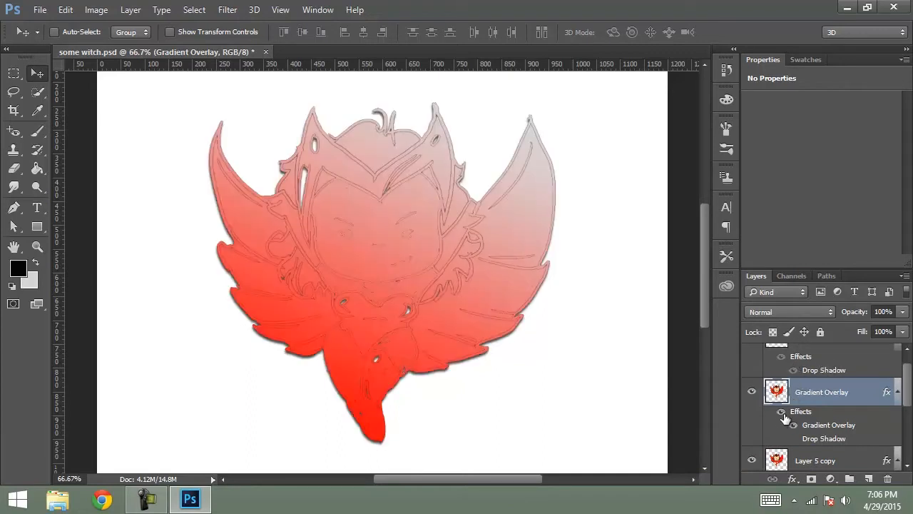
pyautogui.click(782, 412)
pyautogui.click(781, 411)
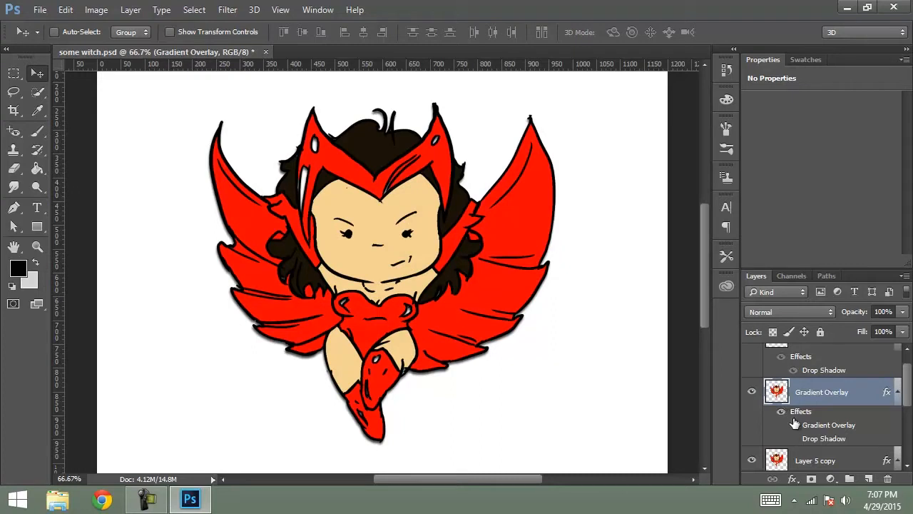
# Step: Edit the gradient of the Gradient Overlay layer's overlay effect, setting its starting colour stop to black
pyautogui.click(792, 478)
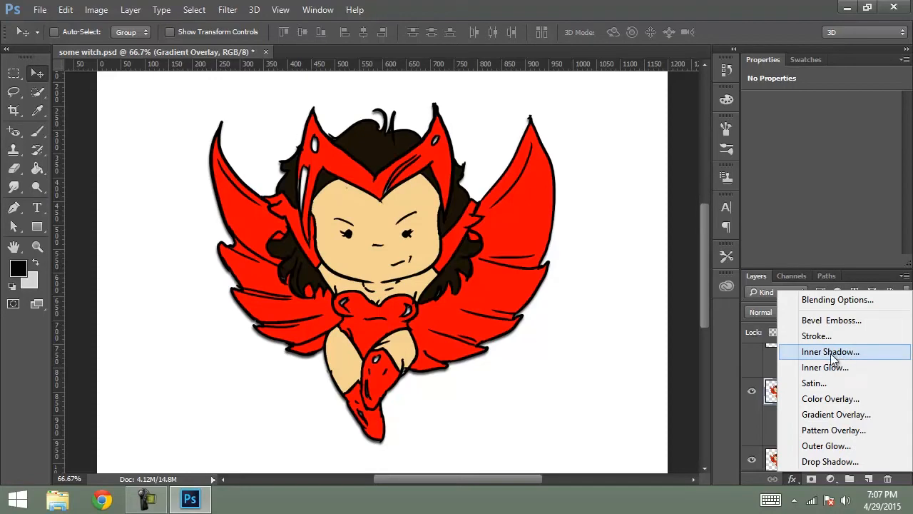
pyautogui.click(836, 414)
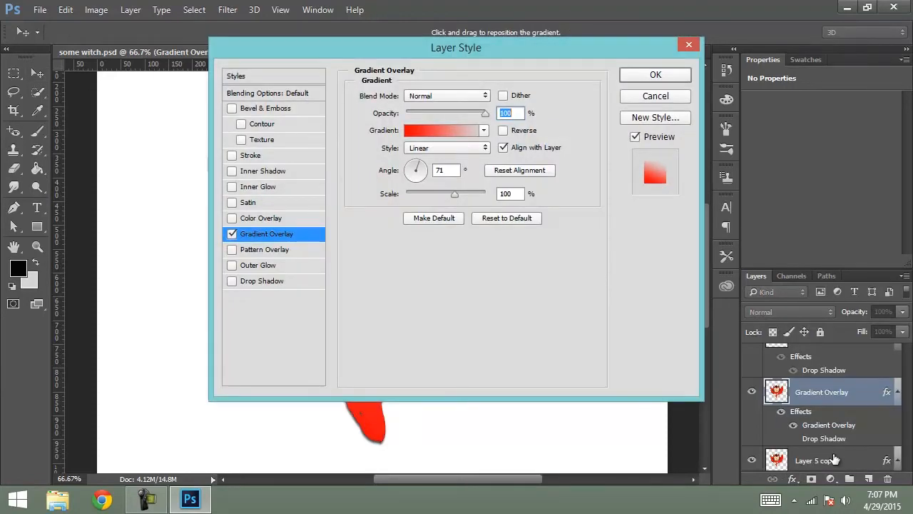
pyautogui.moveTo(469, 65)
pyautogui.mouseDown()
pyautogui.moveTo(526, 41)
pyautogui.moveTo(691, 43)
pyautogui.moveTo(761, 65)
pyautogui.moveTo(772, 62)
pyautogui.moveTo(767, 57)
pyautogui.mouseUp()
pyautogui.click(724, 143)
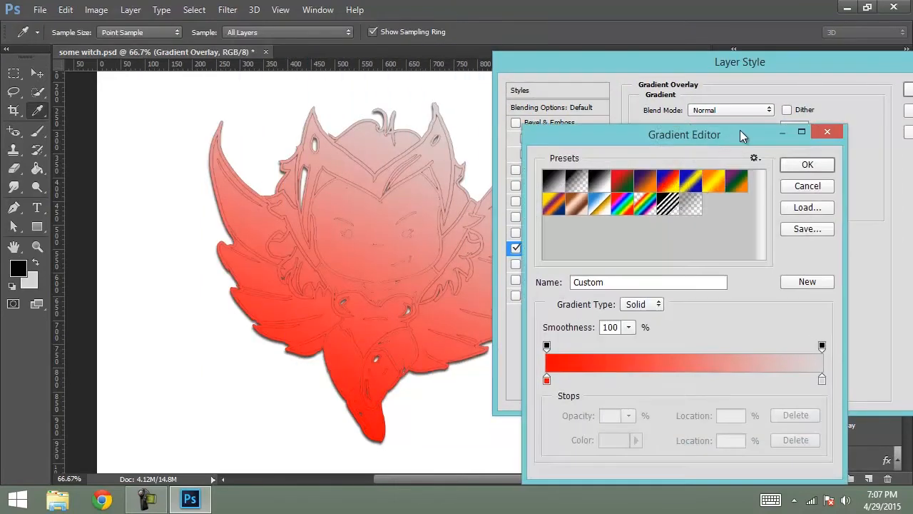
pyautogui.doubleClick(547, 379)
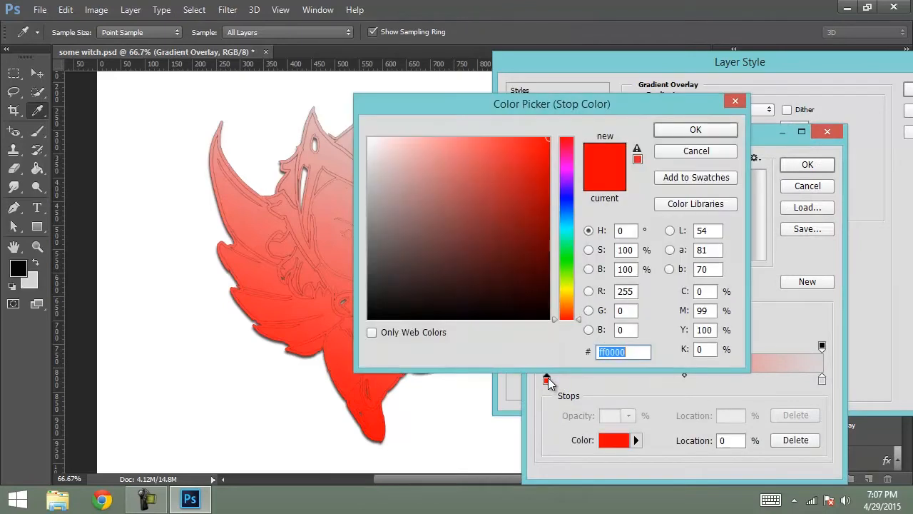
pyautogui.press('Return')
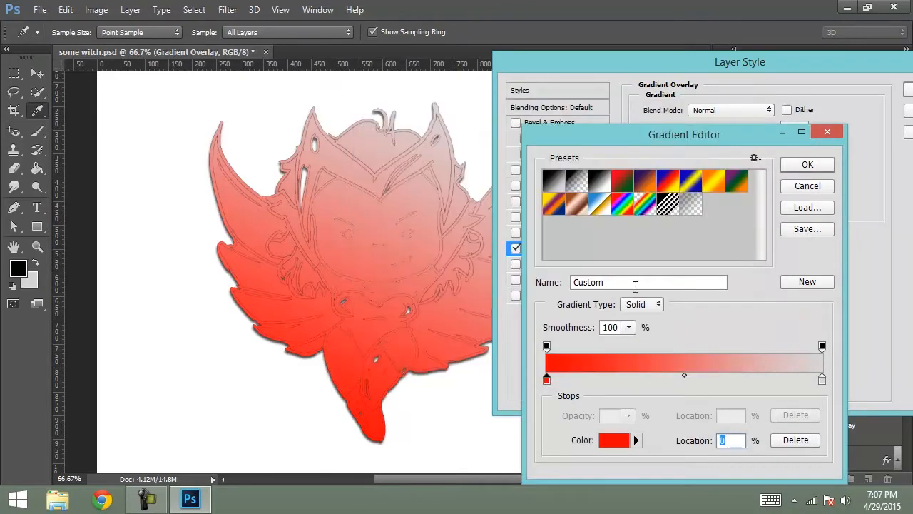
pyautogui.doubleClick(546, 379)
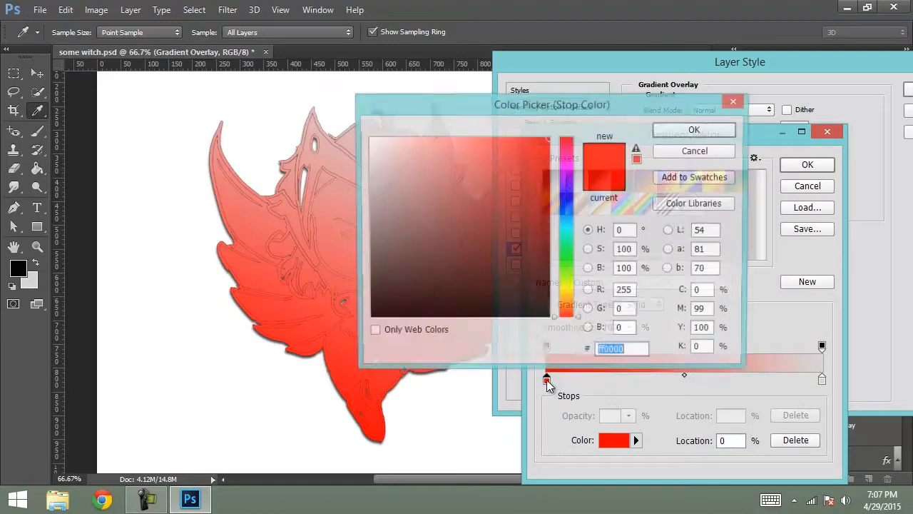
pyautogui.click(689, 152)
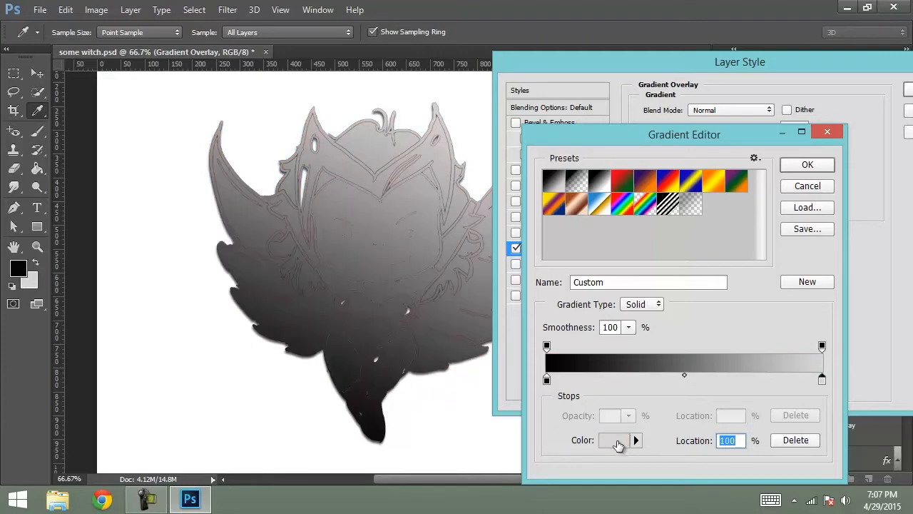
# Step: Set the gradient's ending colour stop to red and accept the edited gradient
pyautogui.click(613, 439)
pyautogui.click(696, 129)
pyautogui.press('Return')
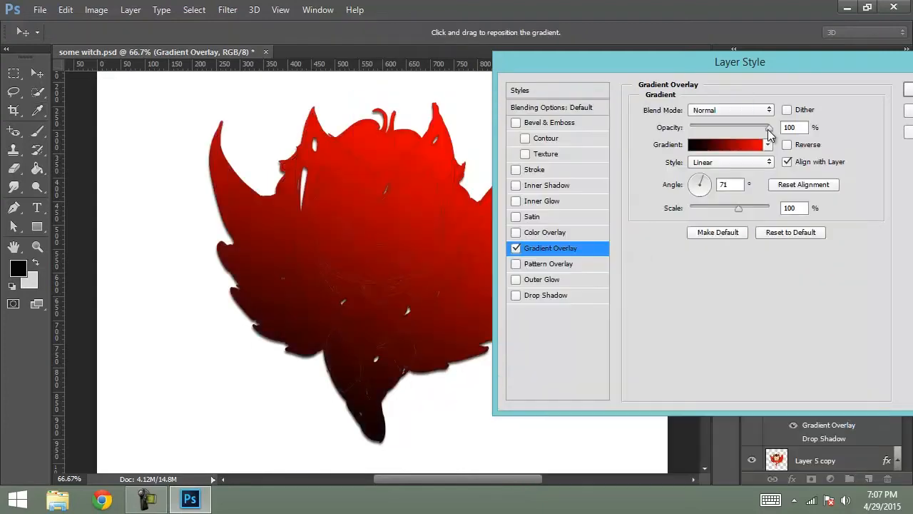
# Step: Set the gradient overlay's opacity to 45% and its angle to -93°
pyautogui.moveTo(716, 144)
pyautogui.mouseDown()
pyautogui.moveTo(730, 146)
pyautogui.moveTo(722, 146)
pyautogui.moveTo(730, 134)
pyautogui.mouseUp()
pyautogui.moveTo(703, 181); pyautogui.dragTo(698, 206)
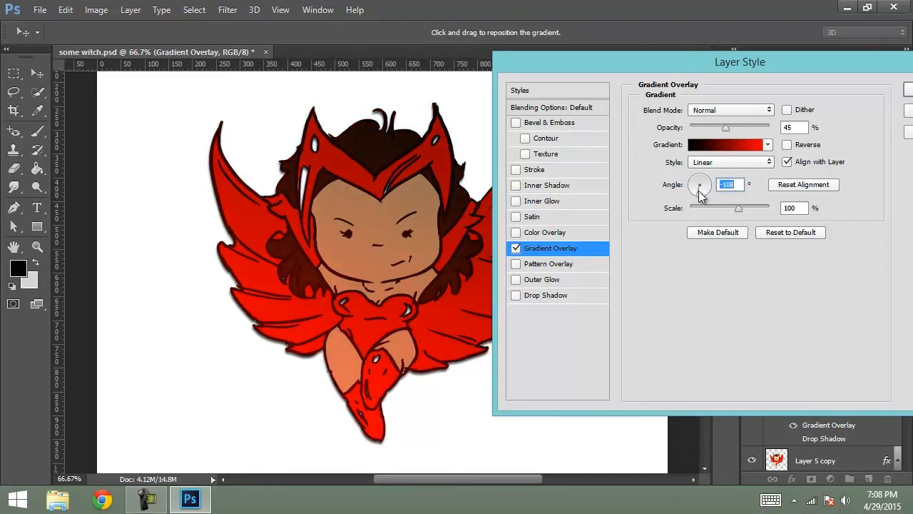
pyautogui.moveTo(702, 192); pyautogui.dragTo(699, 200)
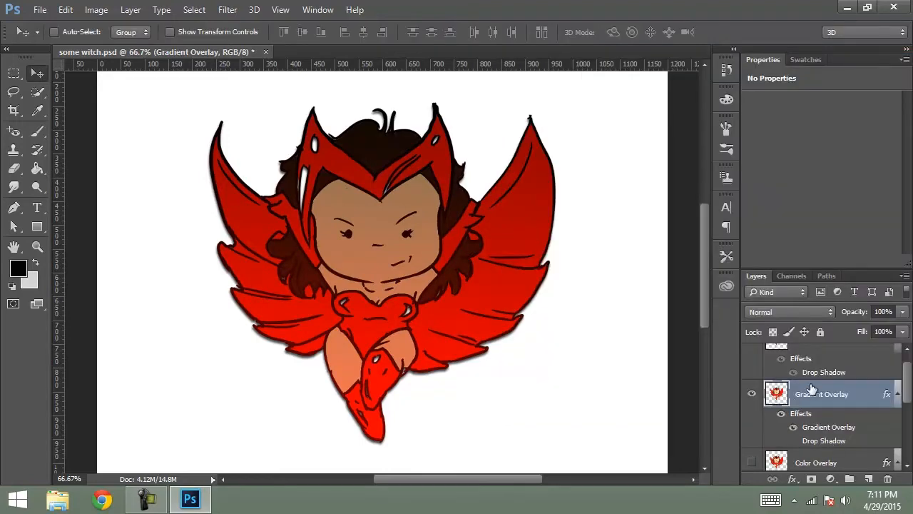
# Step: Reopen the Gradient Overlay effect's settings to review its opacity, gradient colours and angle without changing them
pyautogui.doubleClick(842, 428)
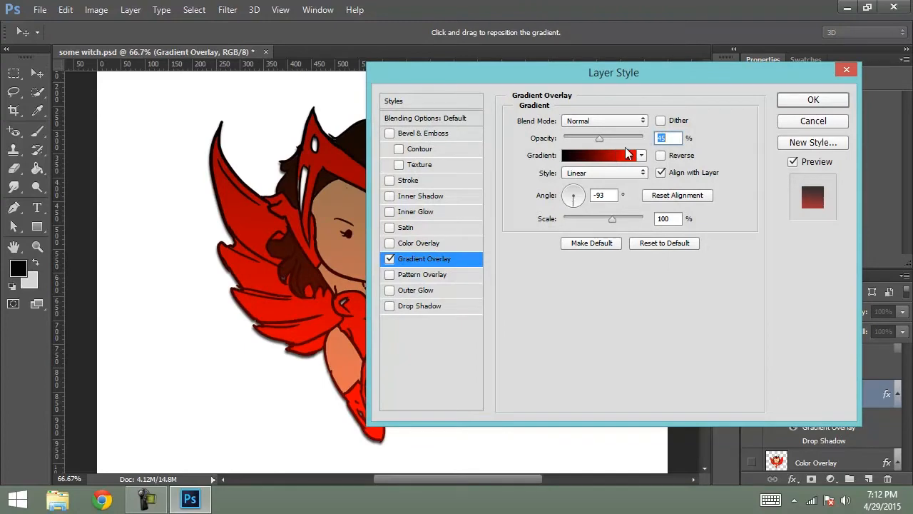
pyautogui.click(813, 121)
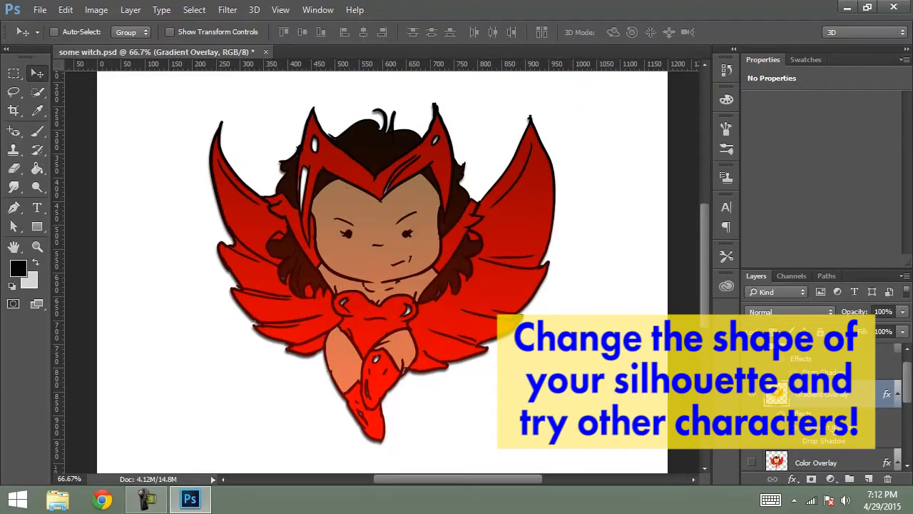
pyautogui.doubleClick(831, 426)
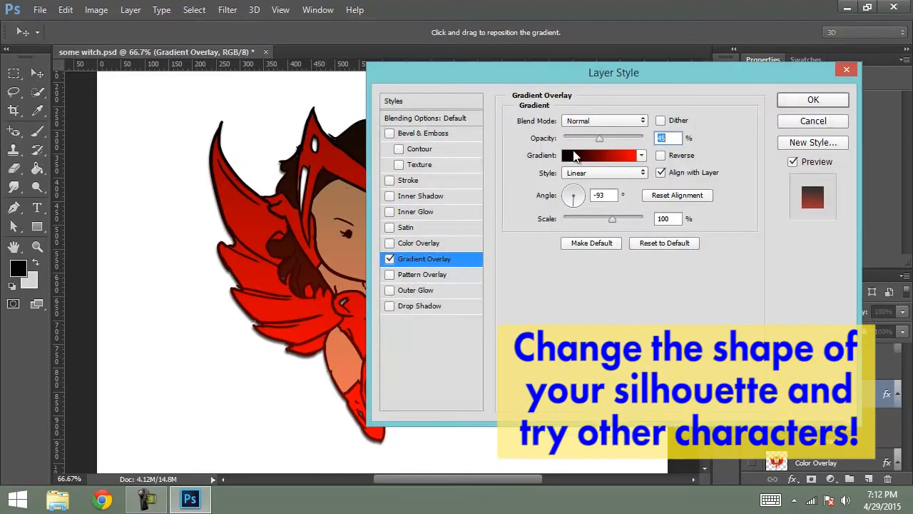
pyautogui.click(580, 152)
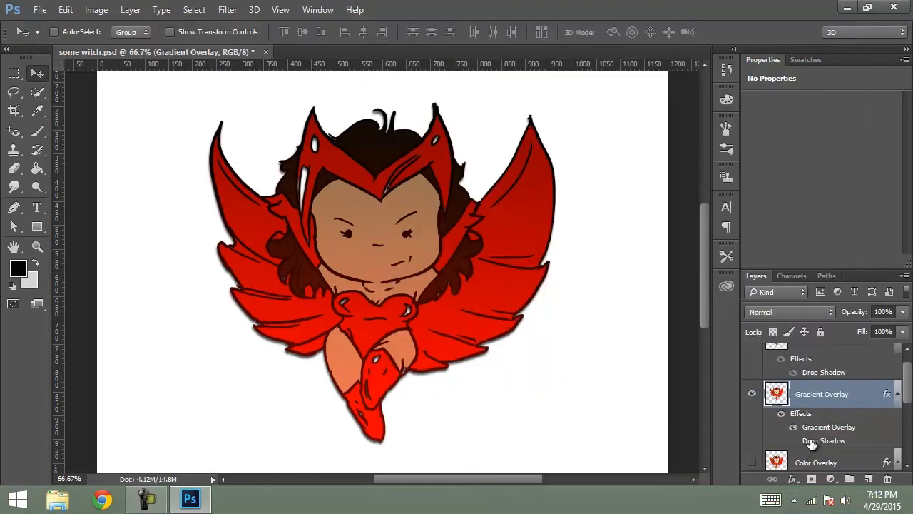
# Step: Reopen the Gradient Overlay layer's gradient and set its starting colour stop to bright green
pyautogui.doubleClick(818, 394)
pyautogui.press('Return')
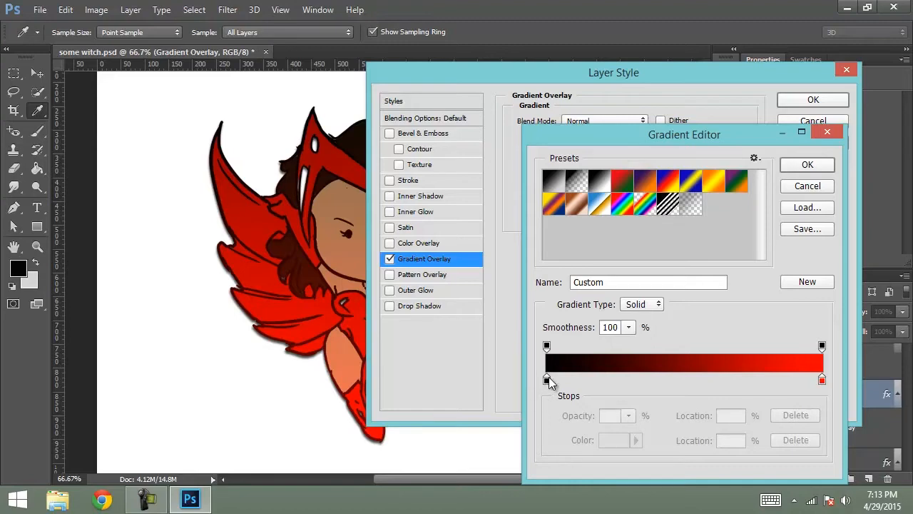
pyautogui.doubleClick(547, 380)
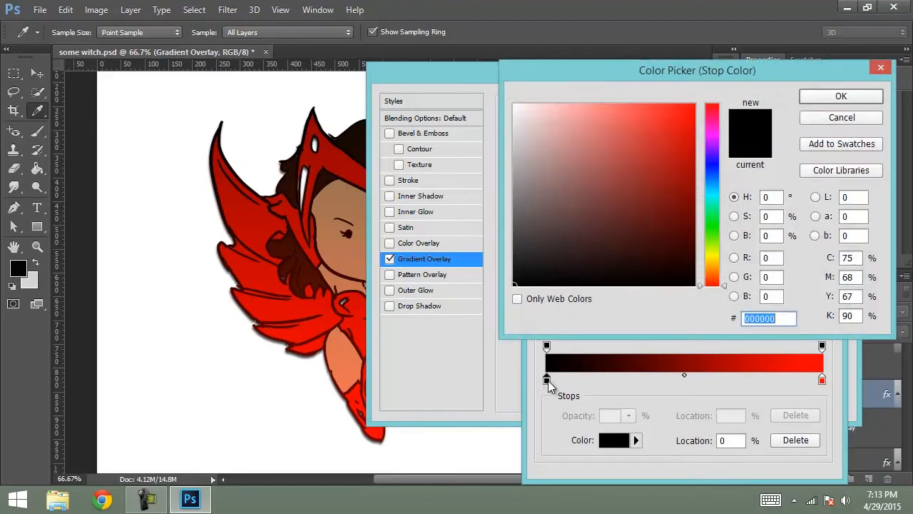
pyautogui.moveTo(712, 231); pyautogui.dragTo(717, 243)
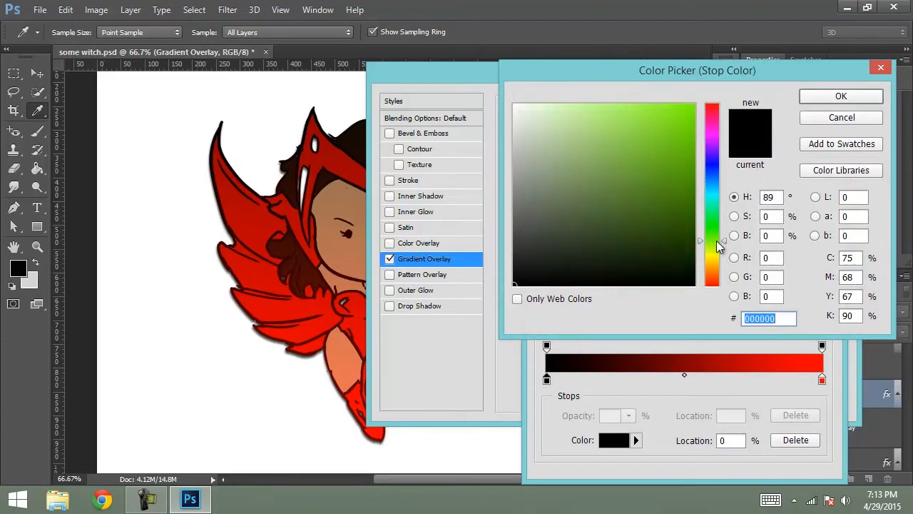
# Step: Set the gradient's ending colour stop to purple (#8f0b75)
pyautogui.doubleClick(822, 380)
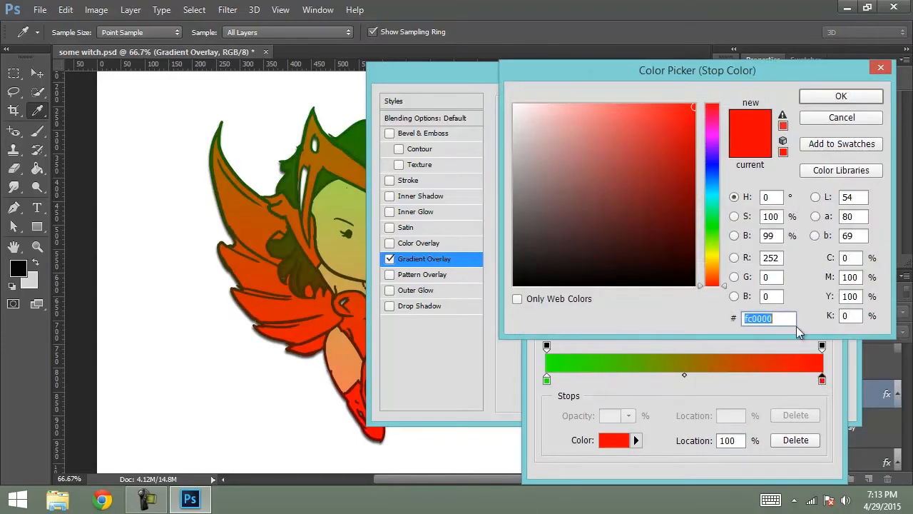
pyautogui.moveTo(713, 199)
pyautogui.mouseDown()
pyautogui.moveTo(714, 133)
pyautogui.moveTo(703, 127)
pyautogui.moveTo(681, 184)
pyautogui.mouseUp()
pyautogui.click(834, 95)
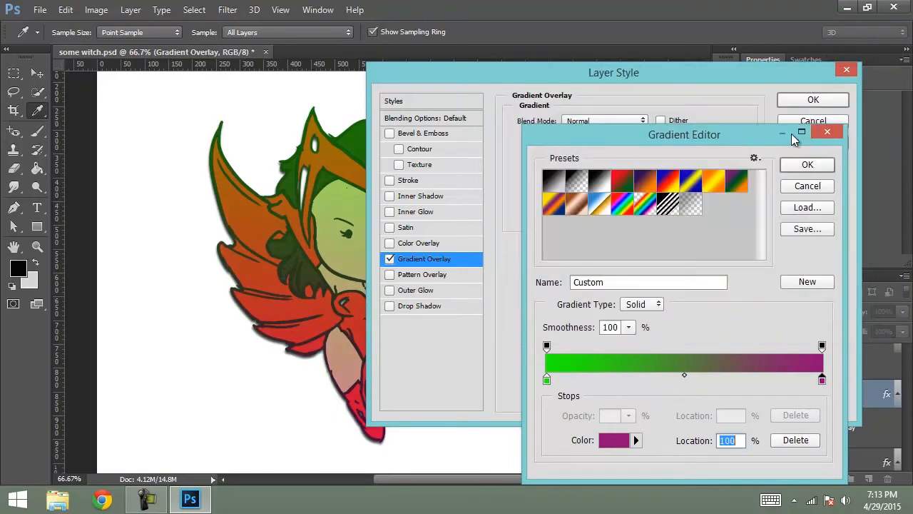
# Step: Accept the edited gradient and apply the gradient overlay at 100% opacity
pyautogui.press('Return')
pyautogui.moveTo(644, 142); pyautogui.dragTo(650, 136)
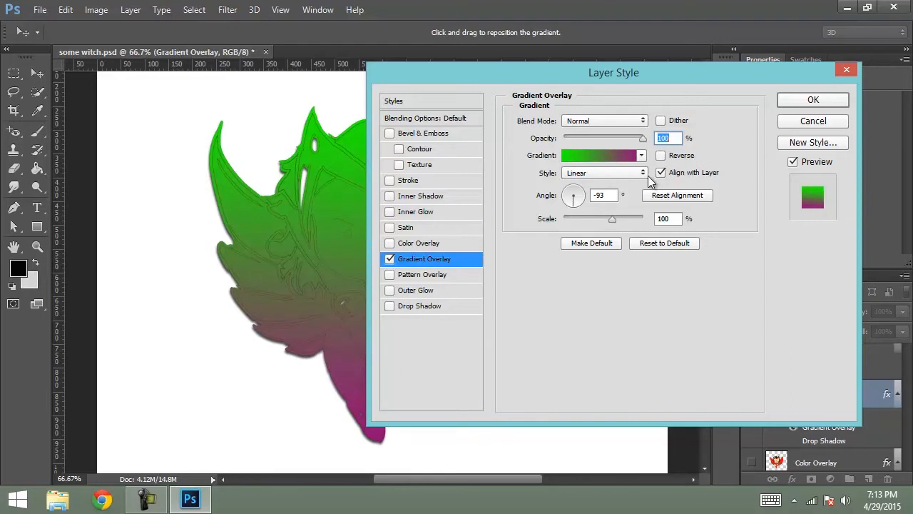
pyautogui.click(800, 97)
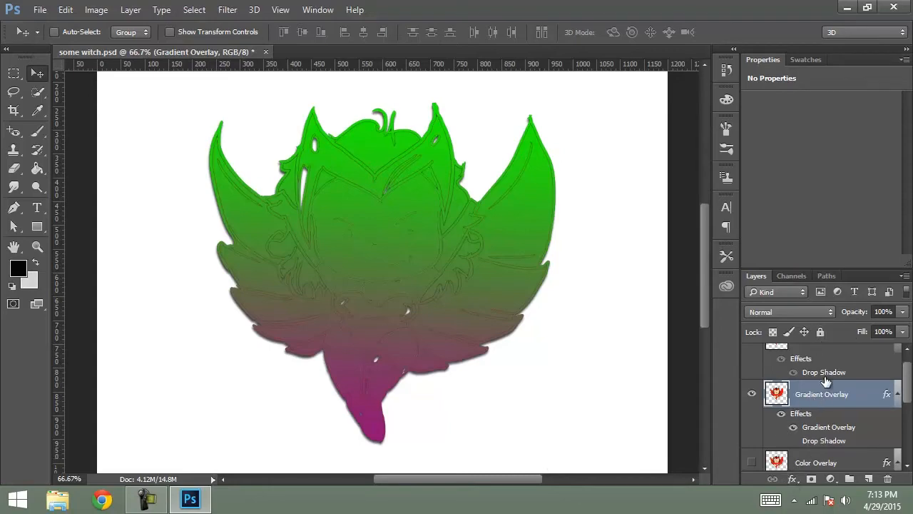
# Step: Reopen the gradient overlay's gradient and set its starting colour stop to red (#fd0101)
pyautogui.doubleClick(861, 428)
pyautogui.click(612, 154)
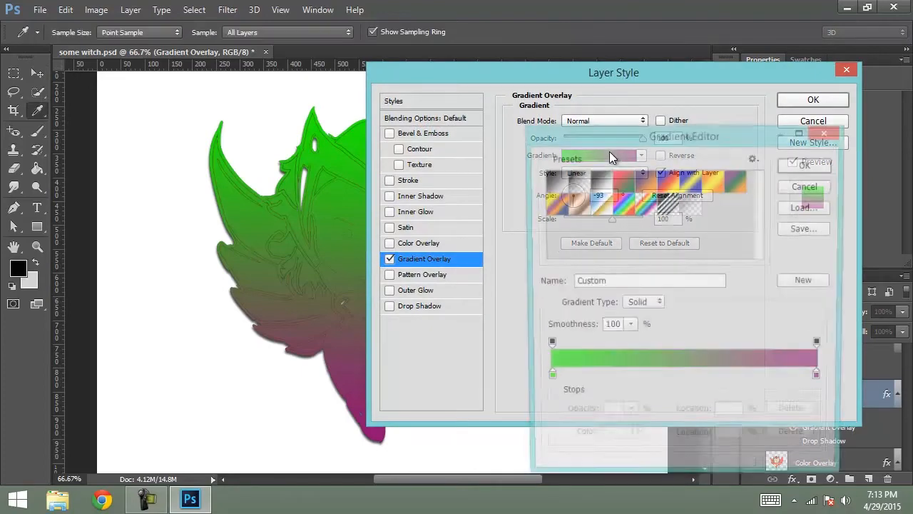
pyautogui.click(547, 379)
pyautogui.doubleClick(546, 381)
pyautogui.moveTo(712, 107); pyautogui.dragTo(708, 95)
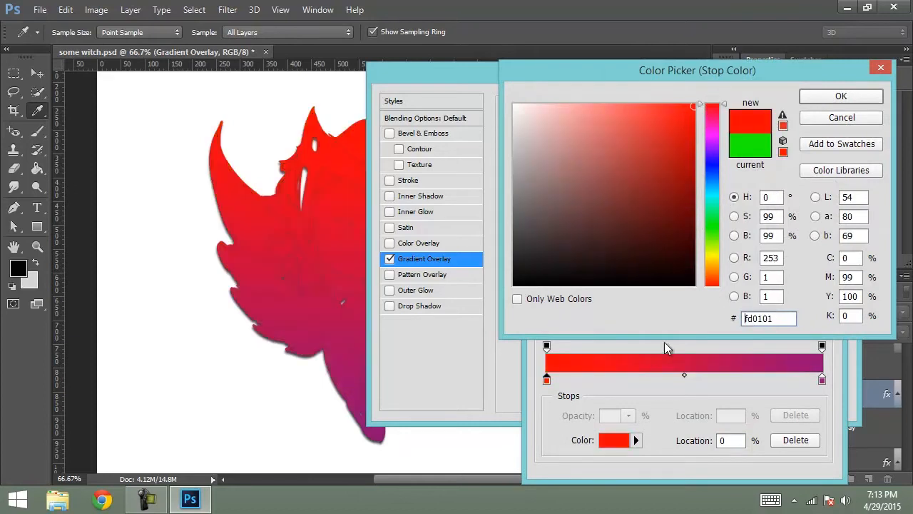
pyautogui.click(679, 375)
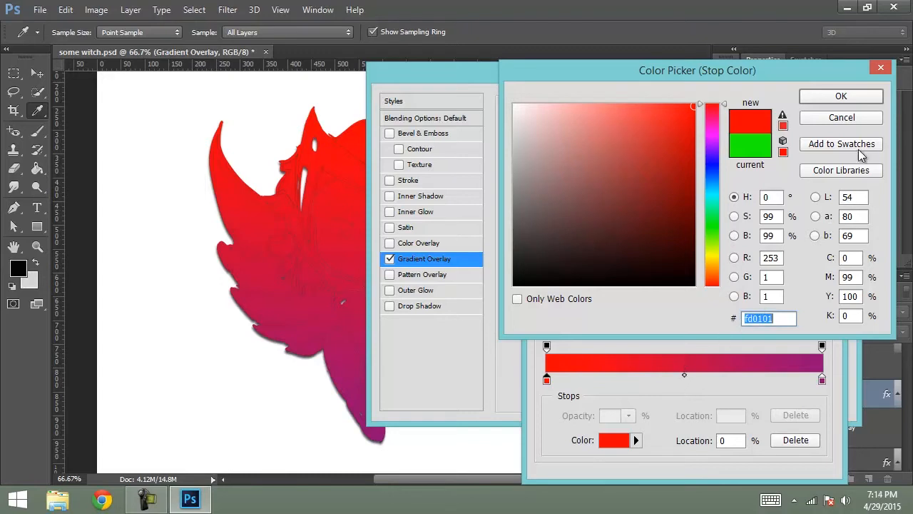
pyautogui.click(840, 99)
# Step: Set the gradient's ending colour stop to blue (#0048ff) and apply the overlay
pyautogui.click(821, 379)
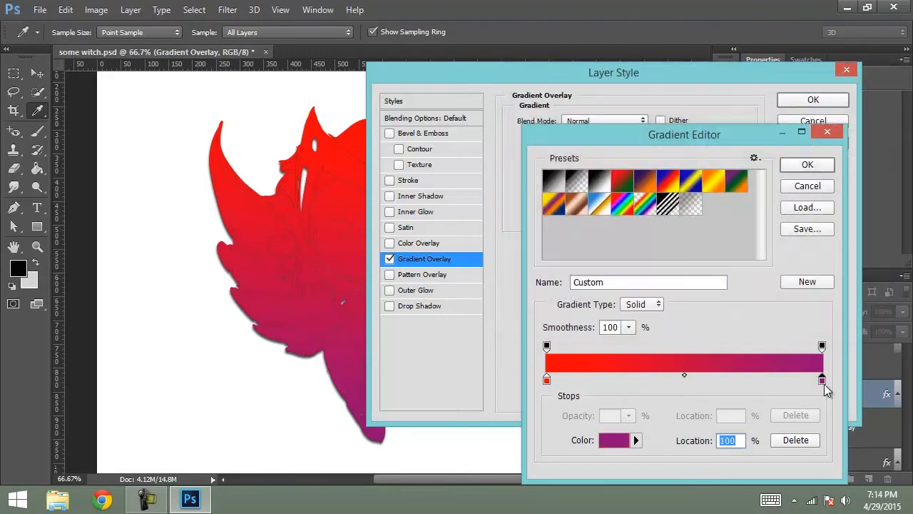
pyautogui.doubleClick(821, 379)
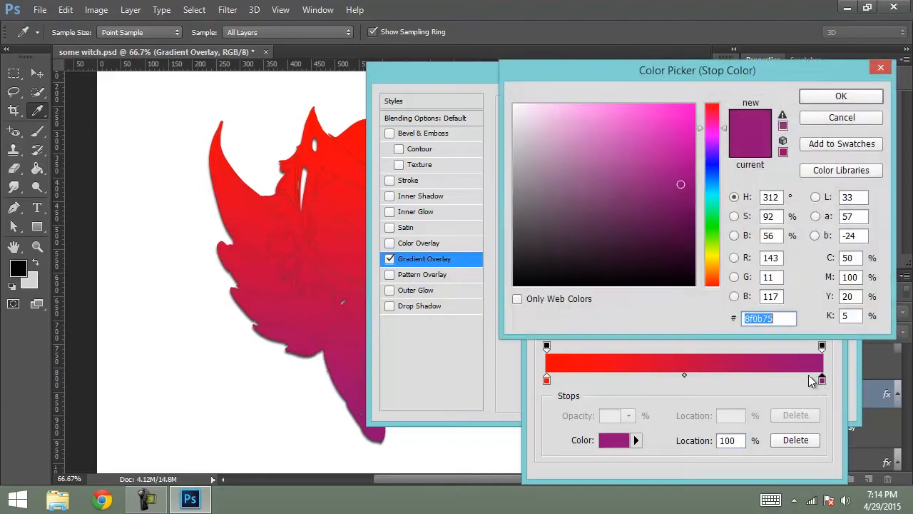
pyautogui.click(711, 173)
pyautogui.moveTo(678, 185); pyautogui.dragTo(699, 90)
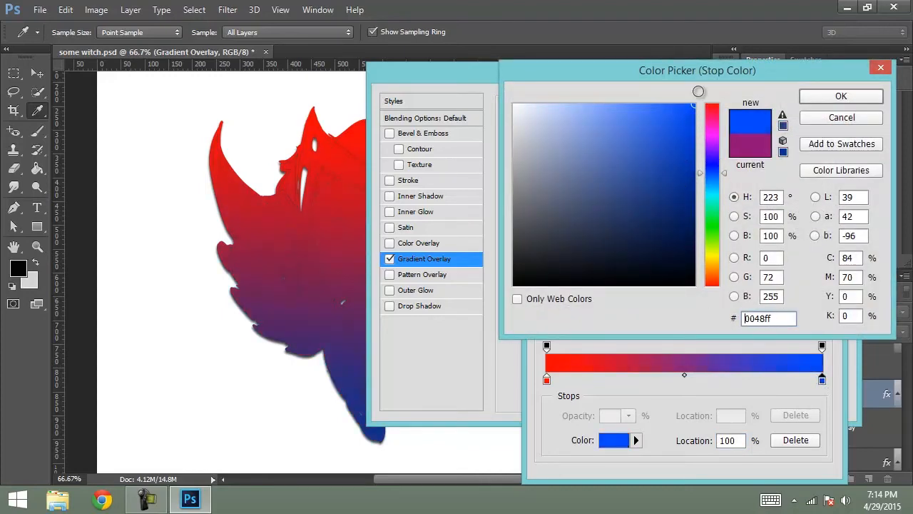
pyautogui.click(833, 96)
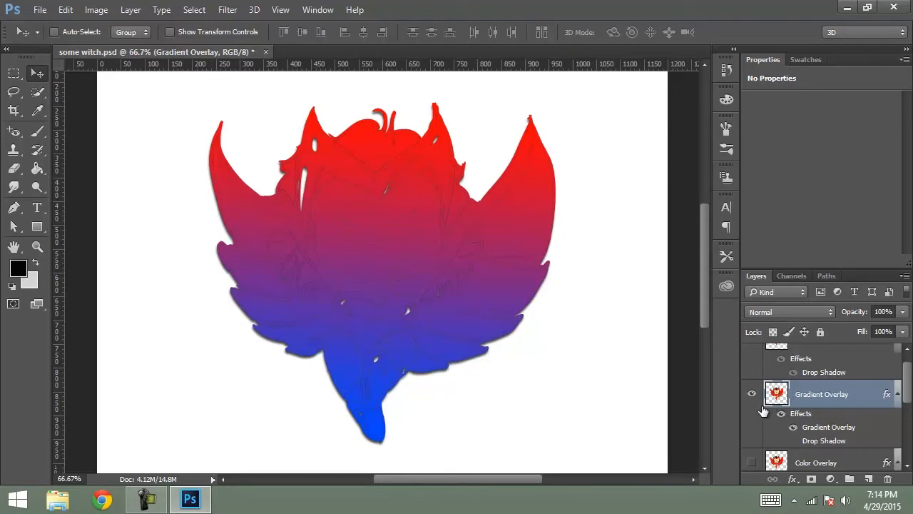
# Step: Reopen the gradient overlay's gradient and add a third colour stop near its middle
pyautogui.doubleClick(844, 427)
pyautogui.click(601, 158)
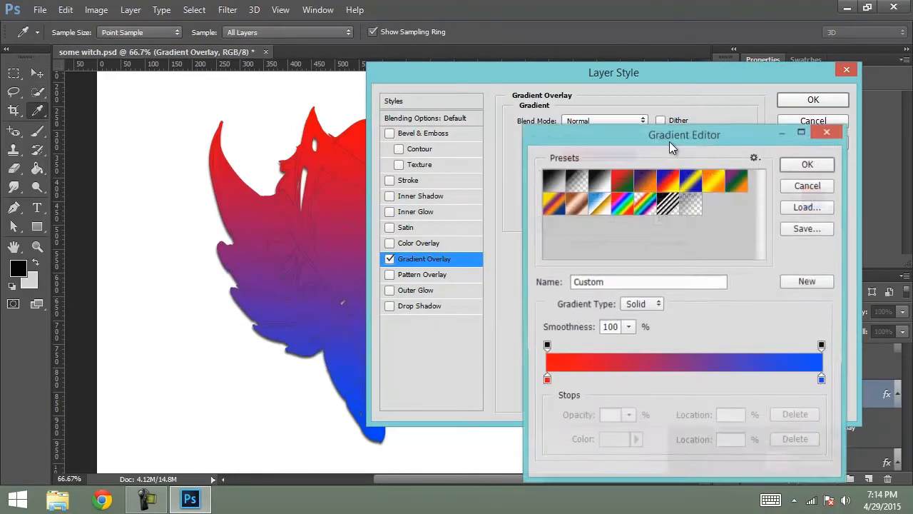
pyautogui.doubleClick(547, 379)
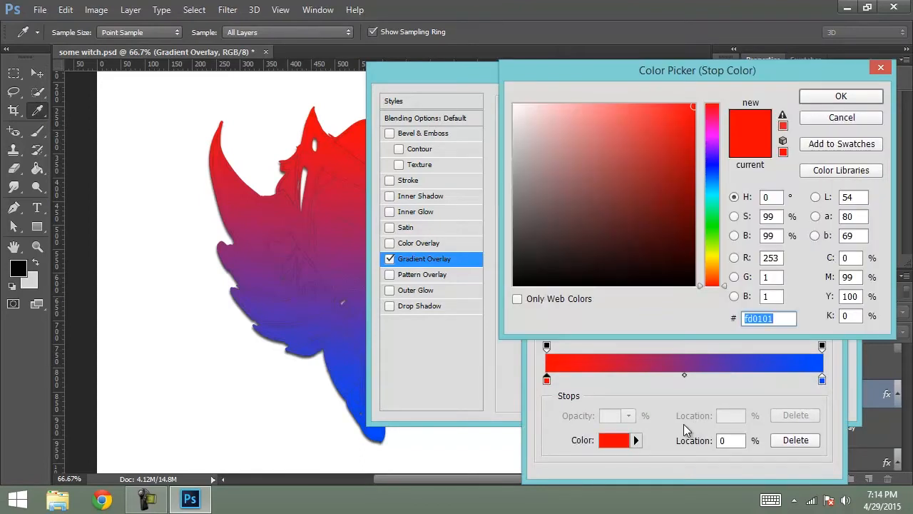
pyautogui.press('Return')
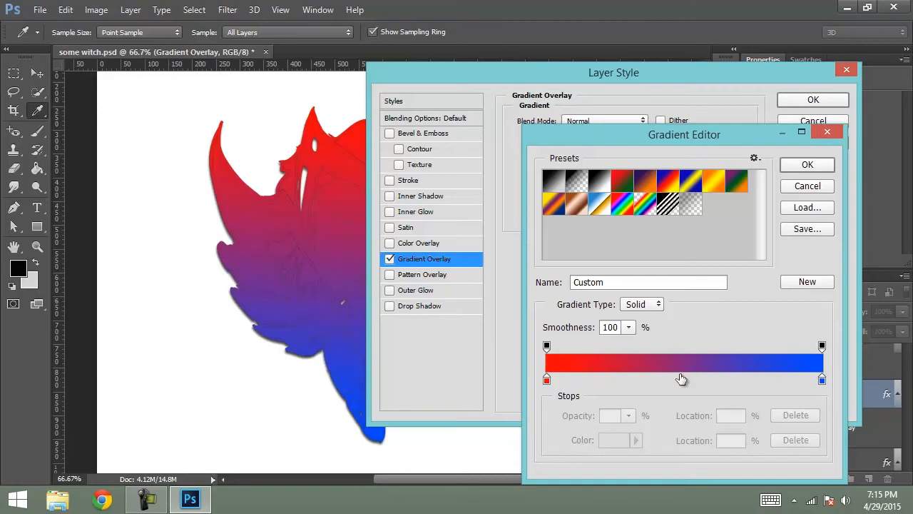
pyautogui.doubleClick(681, 379)
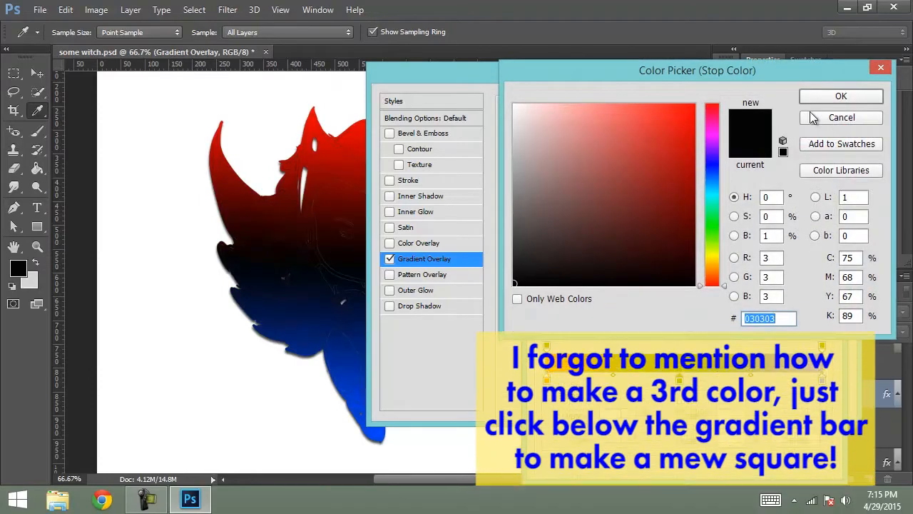
pyautogui.click(814, 118)
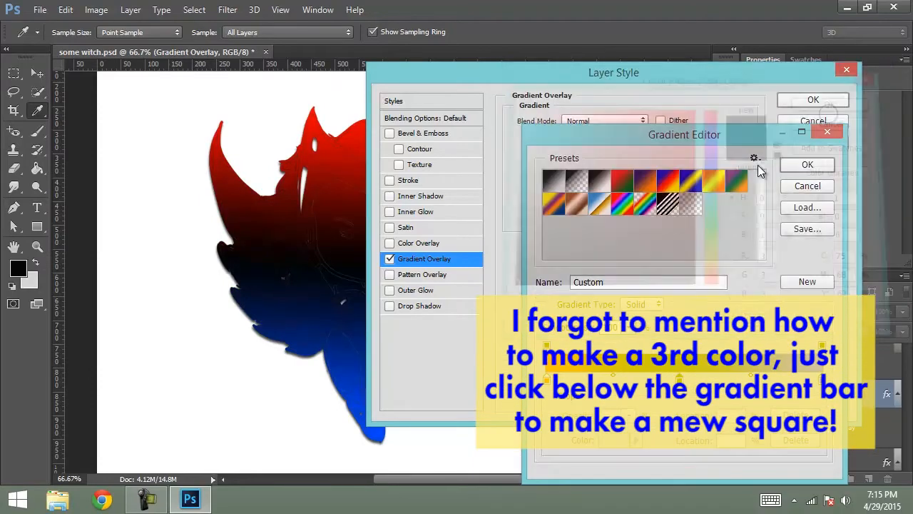
# Step: Set the gradient's starting colour stop to dark green (#153b07)
pyautogui.click(546, 385)
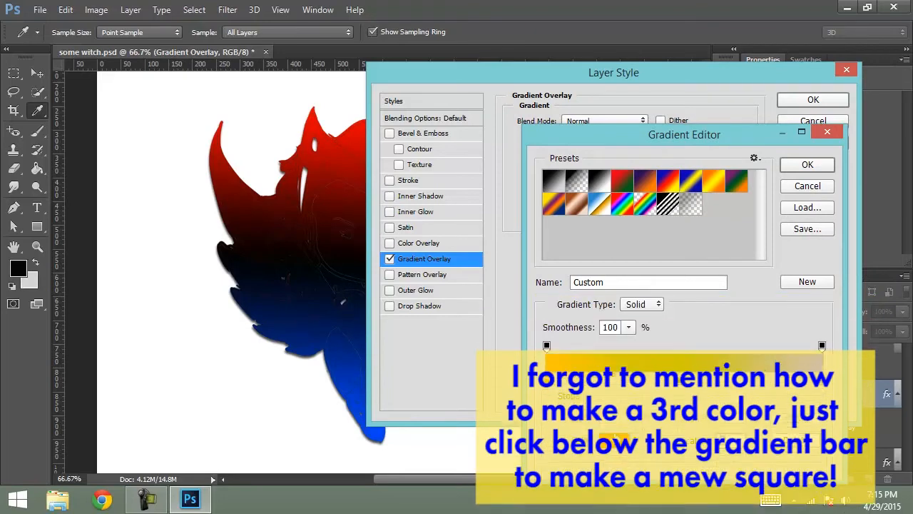
pyautogui.click(601, 442)
pyautogui.click(674, 243)
pyautogui.moveTo(719, 253); pyautogui.dragTo(715, 233)
pyautogui.click(812, 104)
# Step: Set the gradient's middle colour stop to golden yellow
pyautogui.doubleClick(679, 380)
pyautogui.moveTo(551, 114); pyautogui.dragTo(564, 122)
pyautogui.press('Escape')
# Step: Move the dark green colour stop inward to a location of 32%, keeping its colour
pyautogui.moveTo(546, 379); pyautogui.dragTo(667, 380)
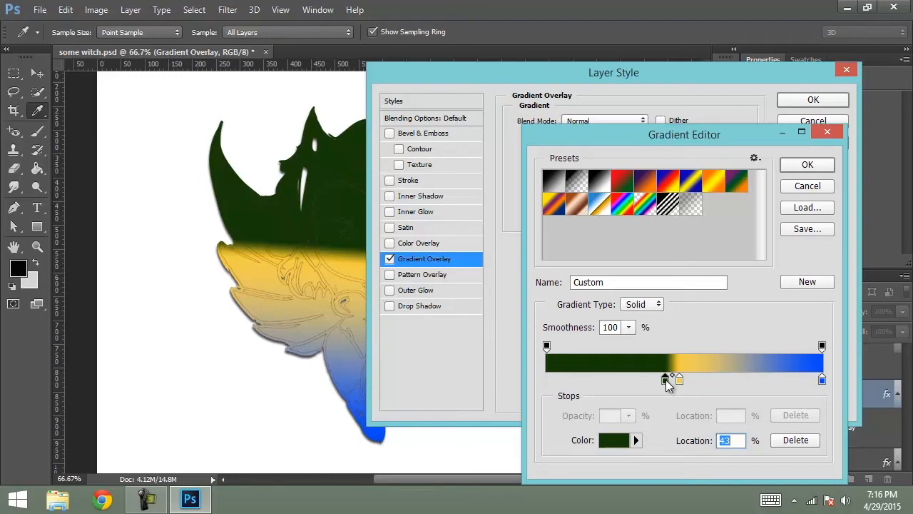
pyautogui.moveTo(667, 380); pyautogui.dragTo(635, 380)
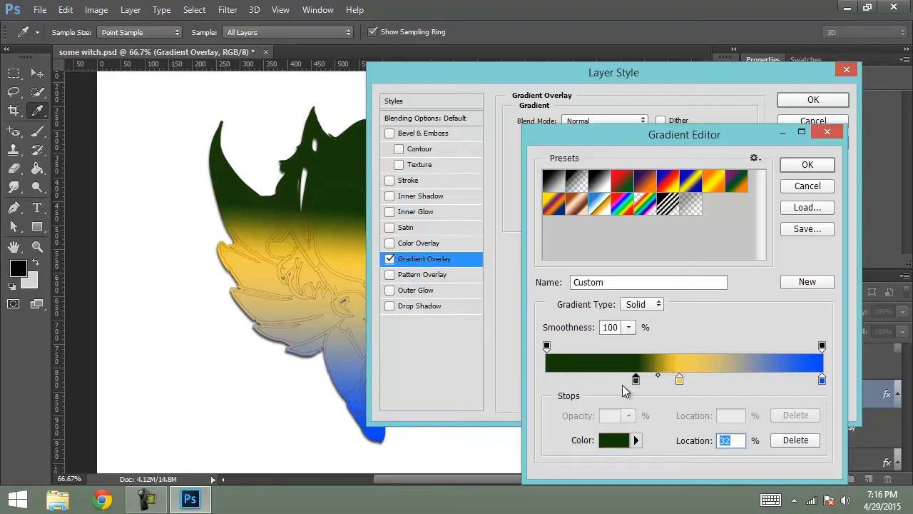
pyautogui.doubleClick(637, 380)
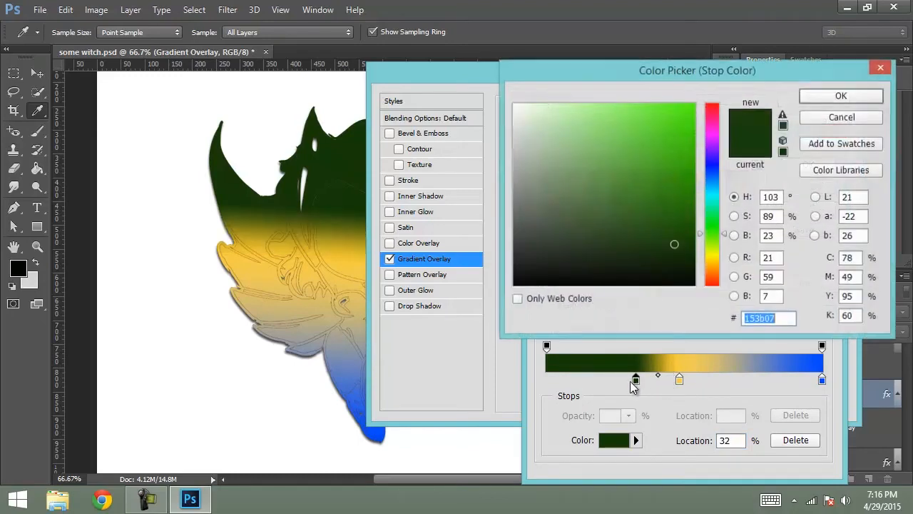
pyautogui.click(834, 120)
# Step: Set the gradient's ending colour stop to black (#000000)
pyautogui.click(822, 380)
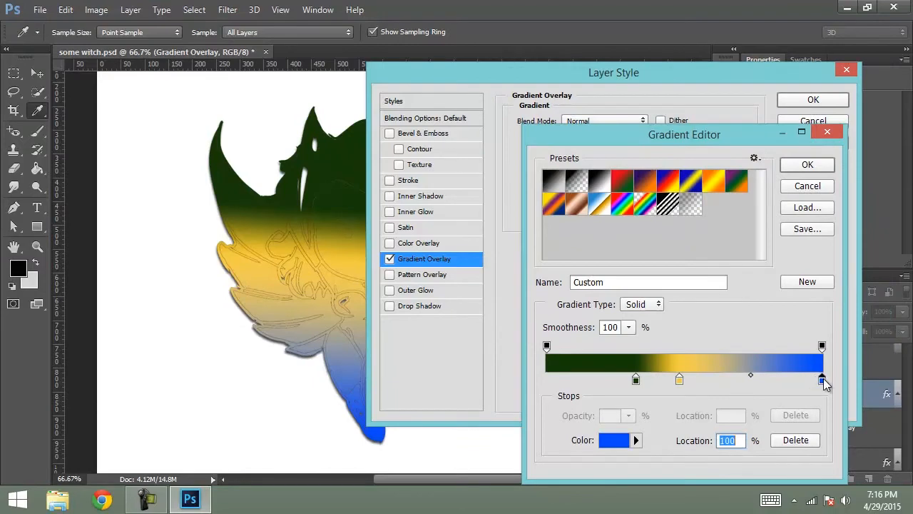
pyautogui.doubleClick(822, 380)
pyautogui.click(693, 285)
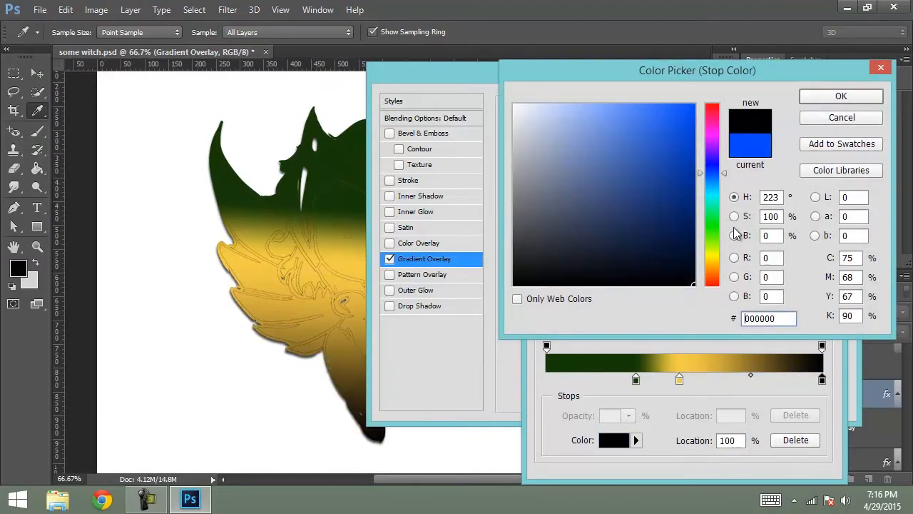
pyautogui.click(833, 98)
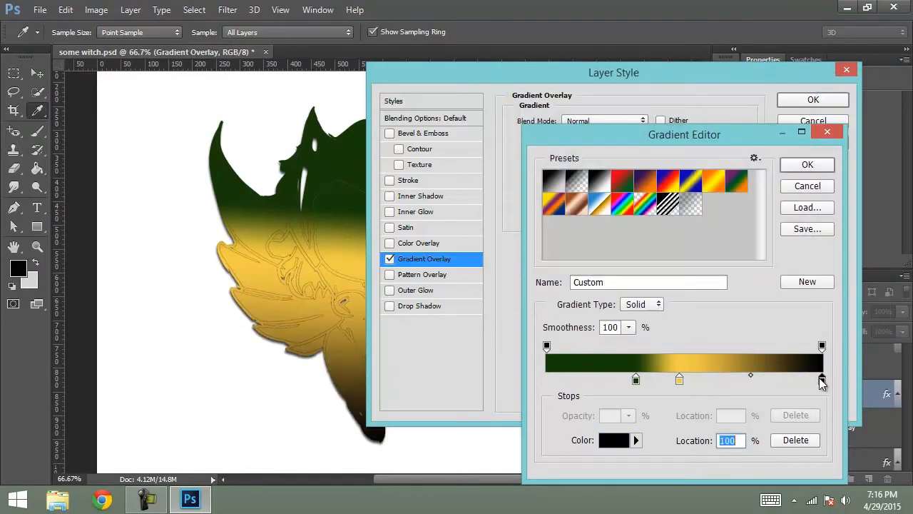
pyautogui.doubleClick(822, 380)
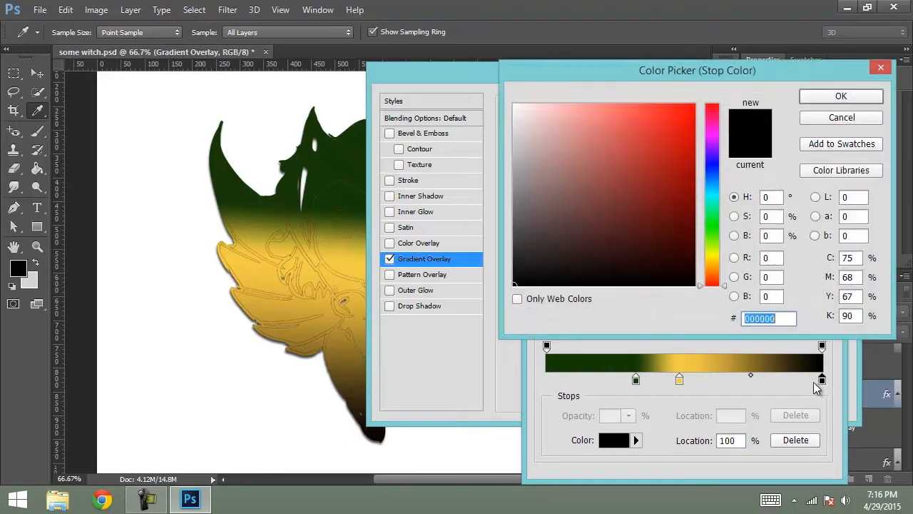
pyautogui.click(870, 117)
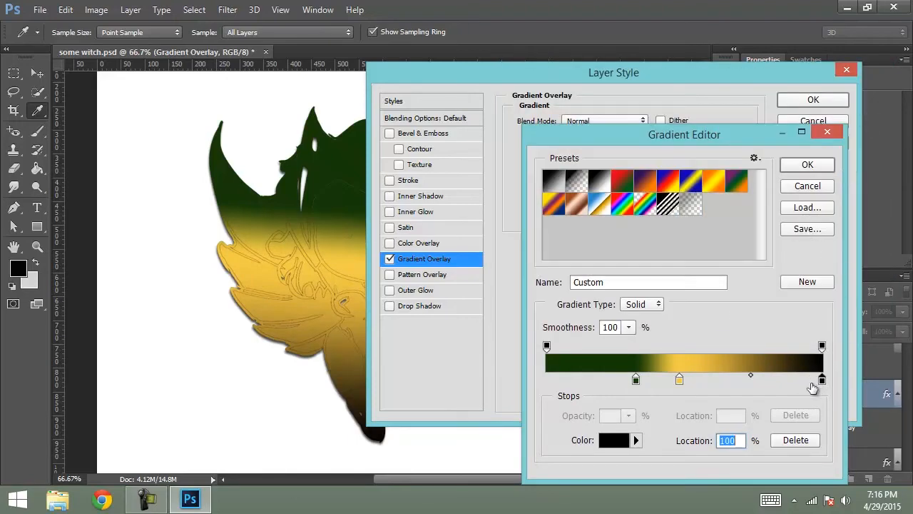
pyautogui.doubleClick(821, 380)
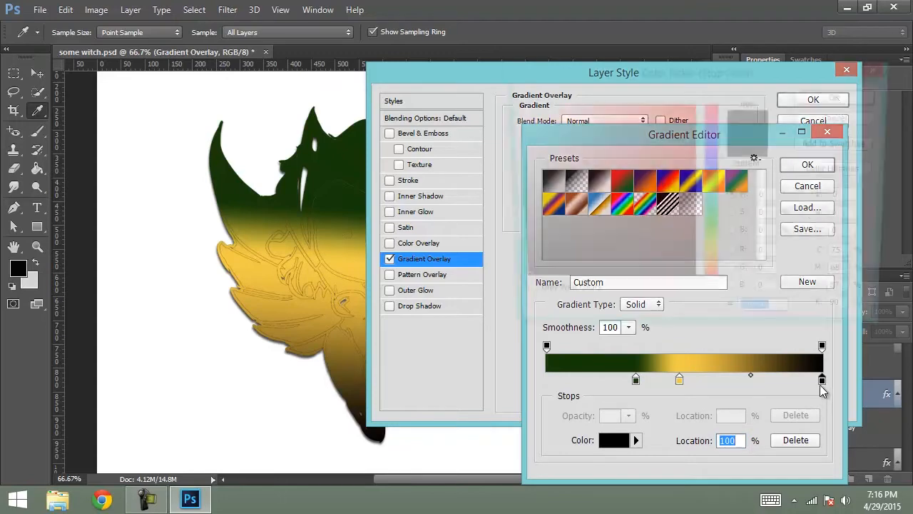
pyautogui.click(844, 117)
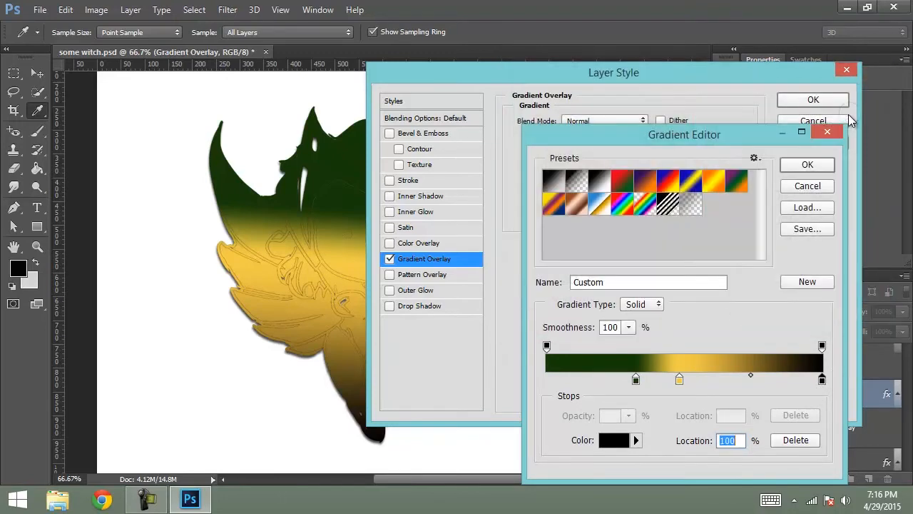
pyautogui.doubleClick(822, 381)
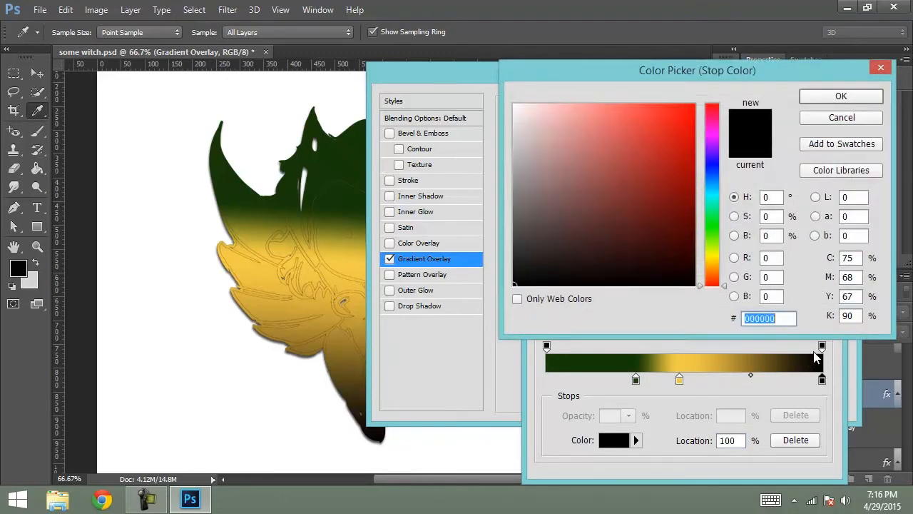
pyautogui.click(854, 120)
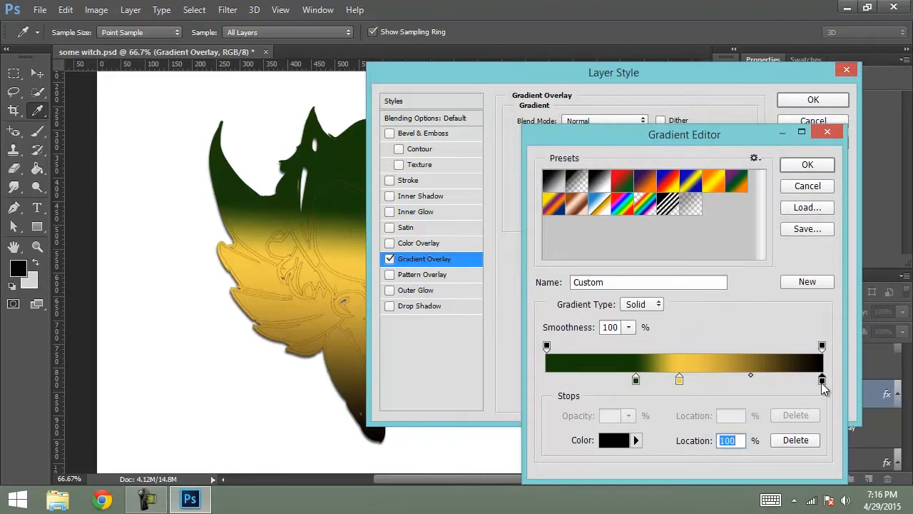
# Step: Move the black ending stop inward toward the yellow stop and set the gradient overlay's angle to 90°
pyautogui.moveTo(821, 380); pyautogui.dragTo(742, 383)
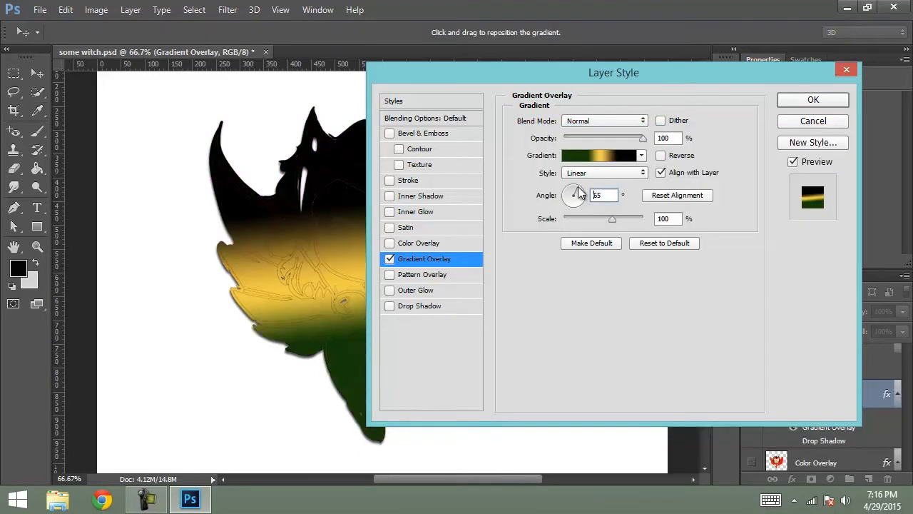
pyautogui.moveTo(578, 186); pyautogui.dragTo(574, 190)
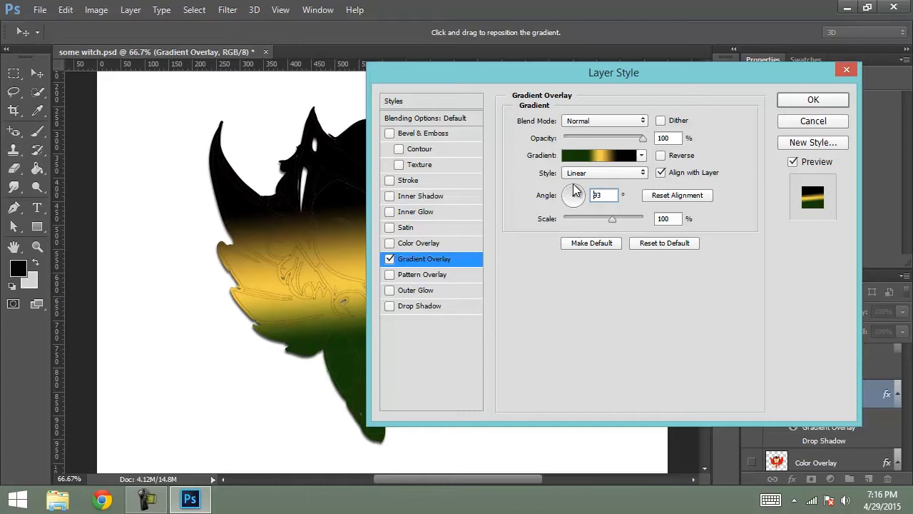
pyautogui.click(575, 185)
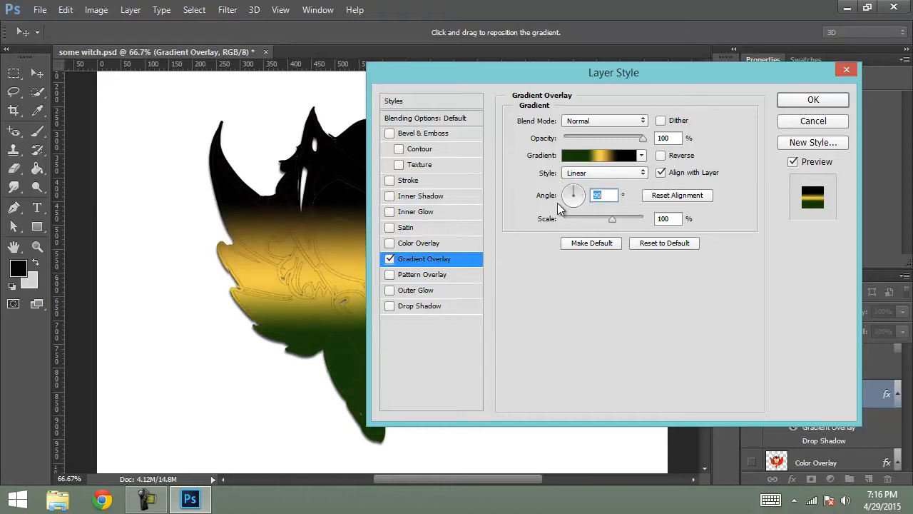
# Step: Apply the customized gradient overlay settings to the witch layer
pyautogui.press('Return')
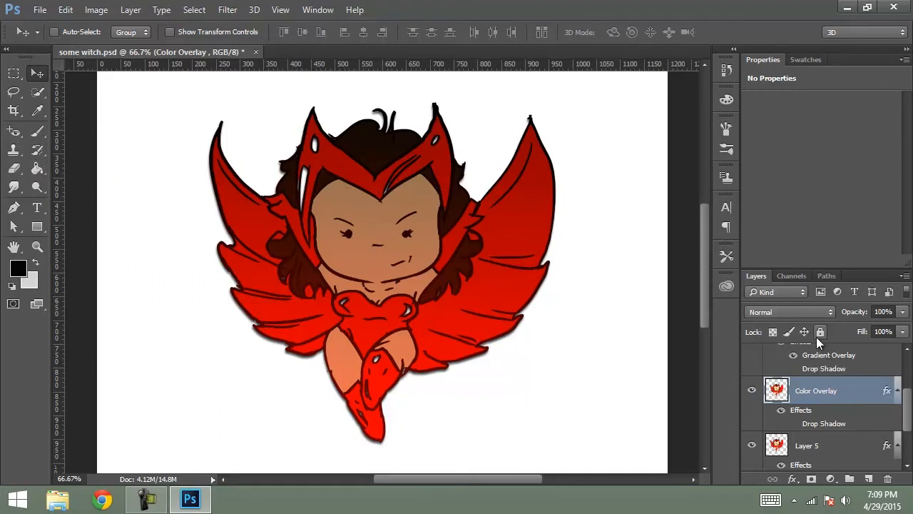
# Step: Add a Color Overlay effect to the layer named Color Overlay
pyautogui.doubleClick(784, 412)
pyautogui.click(655, 96)
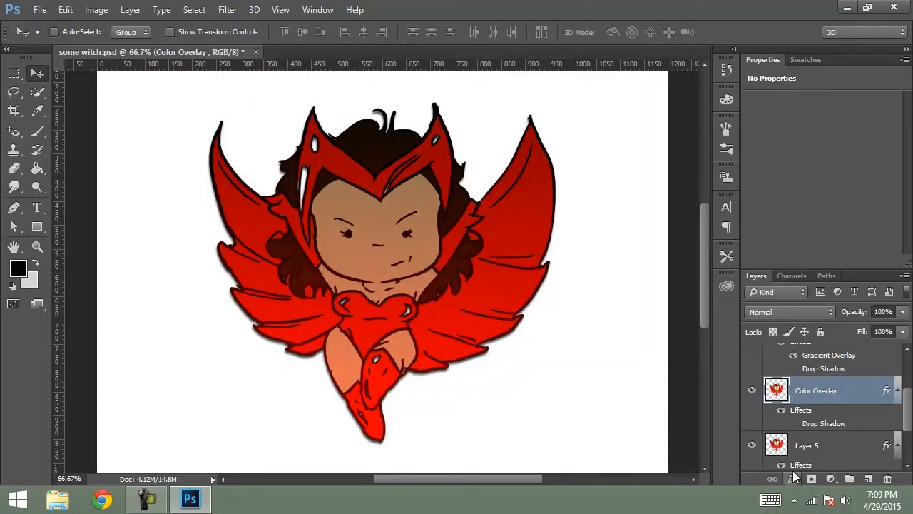
pyautogui.click(792, 480)
pyautogui.click(834, 408)
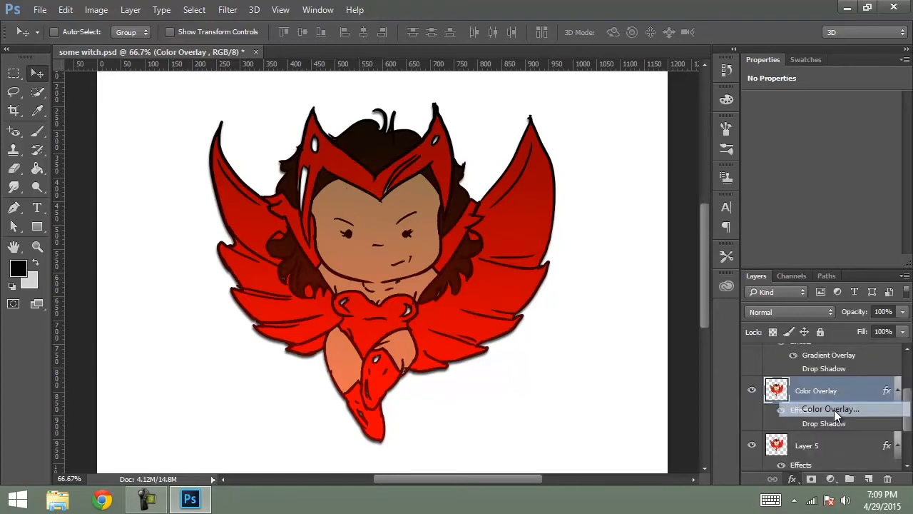
pyautogui.moveTo(398, 47)
pyautogui.mouseDown()
pyautogui.moveTo(477, 39)
pyautogui.moveTo(651, 109)
pyautogui.mouseUp()
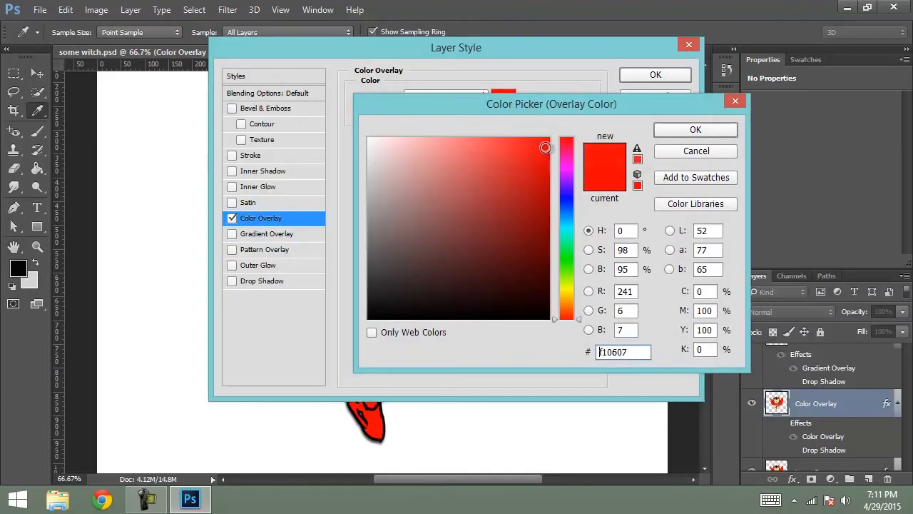
# Step: Set the color overlay's colour to pure bright red (#ff0002) and apply the layer style
pyautogui.moveTo(545, 148); pyautogui.dragTo(550, 148)
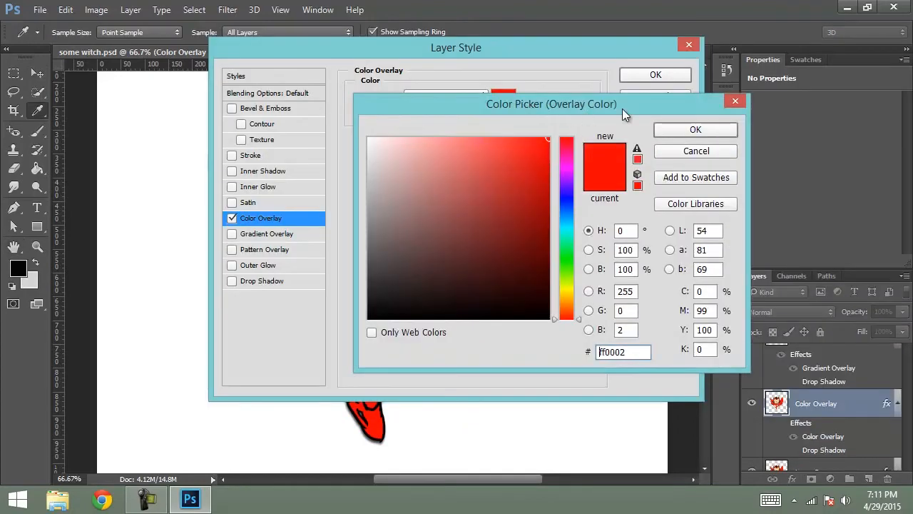
pyautogui.click(698, 128)
pyautogui.moveTo(518, 50); pyautogui.dragTo(816, 58)
pyautogui.press('Return')
pyautogui.click(783, 422)
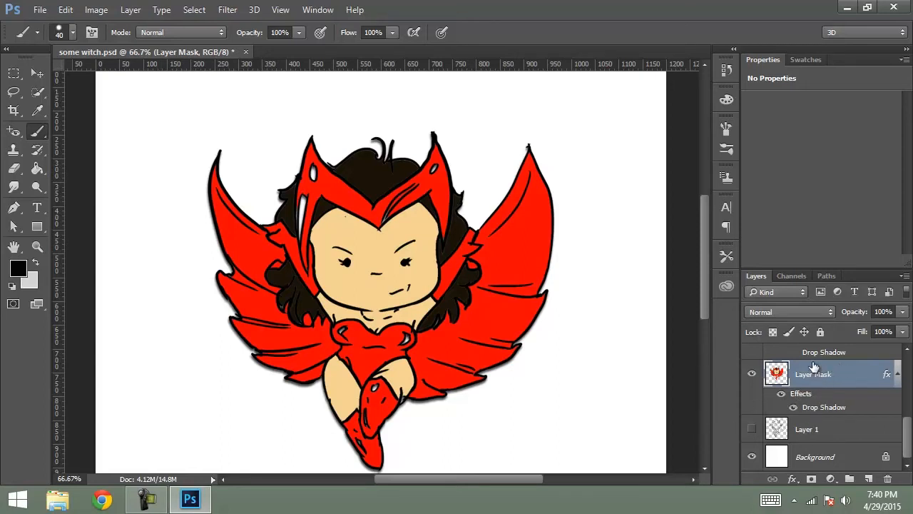
# Step: Add a white mask to the witch layer named Layer Mask and clear the selection around the witch
pyautogui.click(812, 480)
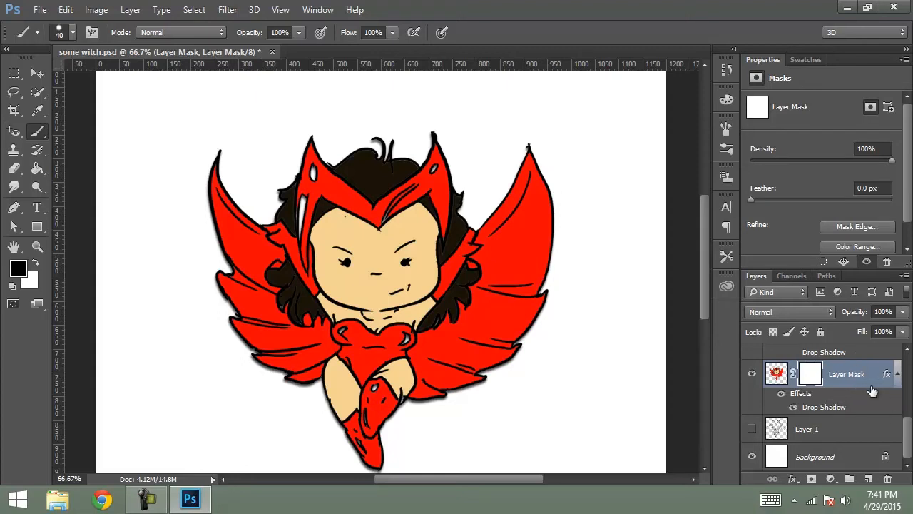
pyautogui.moveTo(907, 433); pyautogui.dragTo(889, 445)
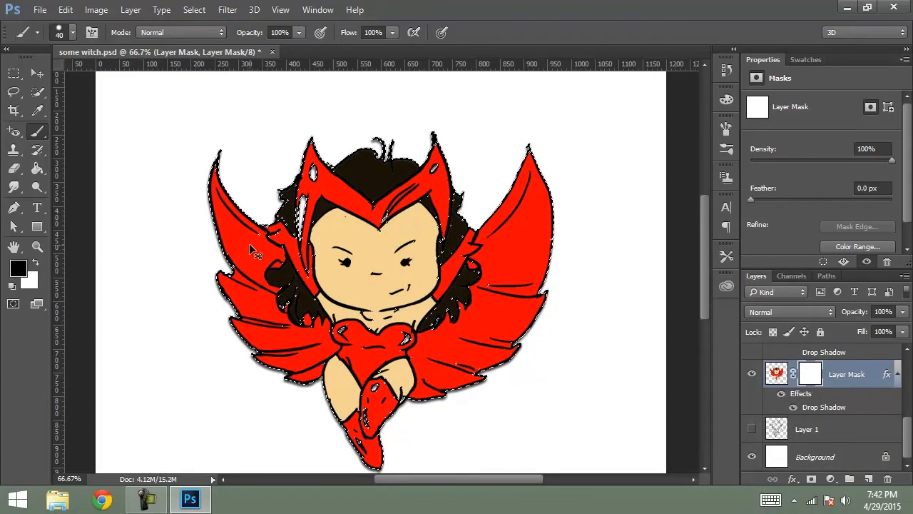
pyautogui.hotkey('ctrl', 'd')
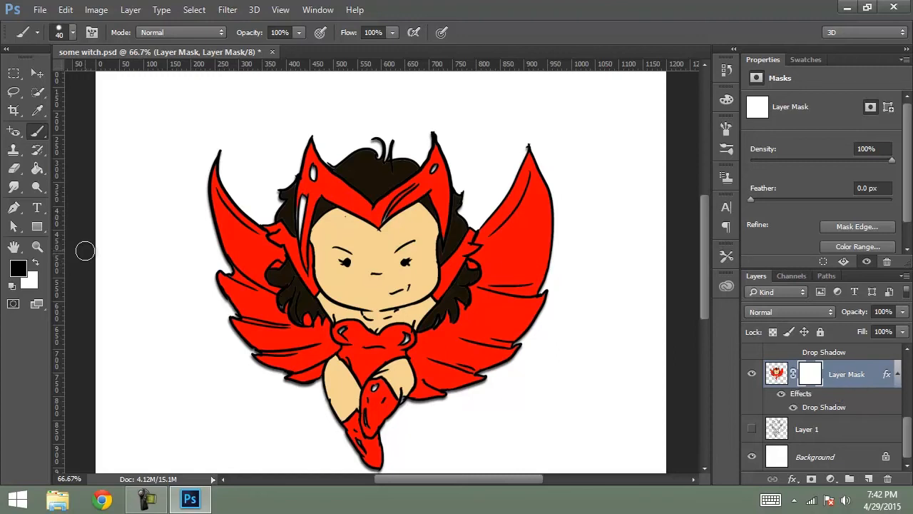
# Step: Paint a wavy black test stroke on the mask across the witch's wing and face, and undo it
pyautogui.moveTo(535, 272); pyautogui.dragTo(297, 284)
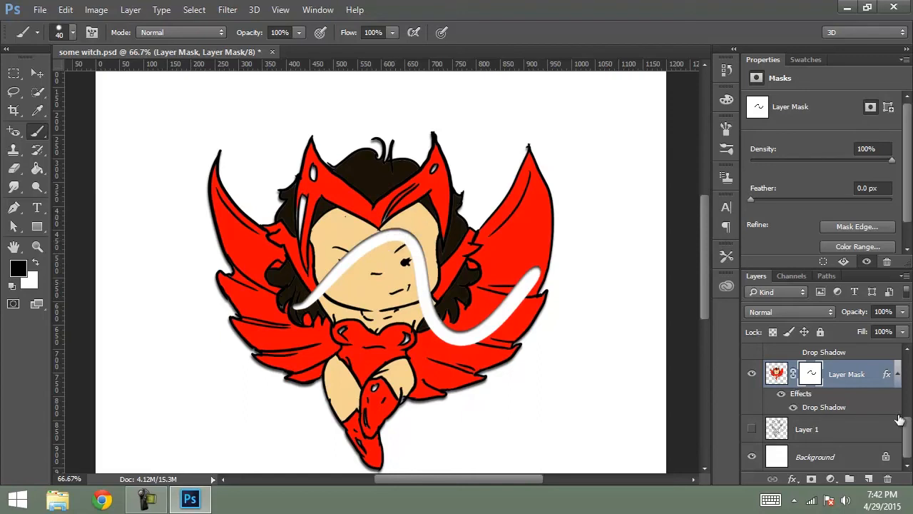
pyautogui.hotkey('ctrl', 'z')
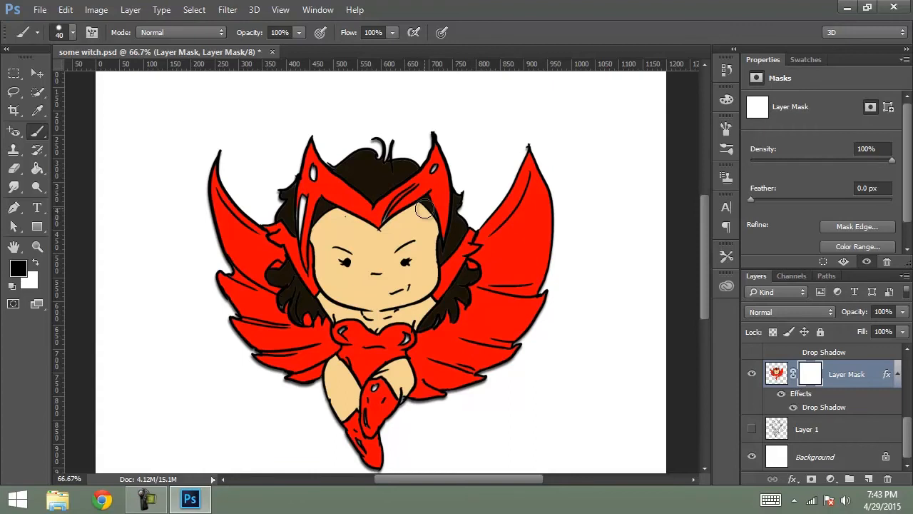
# Step: Paint black on the layer mask with the 40 px brush to hide the witch's face, neck and hair
pyautogui.moveTo(424, 205); pyautogui.dragTo(383, 232)
pyautogui.moveTo(323, 207)
pyautogui.mouseDown()
pyautogui.moveTo(318, 244)
pyautogui.moveTo(328, 279)
pyautogui.moveTo(344, 290)
pyautogui.moveTo(328, 263)
pyautogui.moveTo(327, 278)
pyautogui.moveTo(346, 292)
pyautogui.moveTo(396, 301)
pyautogui.moveTo(423, 285)
pyautogui.moveTo(432, 267)
pyautogui.moveTo(425, 214)
pyautogui.moveTo(408, 275)
pyautogui.moveTo(407, 260)
pyautogui.moveTo(320, 207)
pyautogui.moveTo(378, 233)
pyautogui.moveTo(333, 214)
pyautogui.moveTo(325, 247)
pyautogui.moveTo(341, 268)
pyautogui.moveTo(361, 227)
pyautogui.moveTo(354, 282)
pyautogui.moveTo(378, 321)
pyautogui.moveTo(411, 317)
pyautogui.moveTo(426, 299)
pyautogui.moveTo(421, 308)
pyautogui.moveTo(326, 292)
pyautogui.moveTo(316, 302)
pyautogui.moveTo(275, 272)
pyautogui.moveTo(286, 279)
pyautogui.moveTo(282, 306)
pyautogui.moveTo(321, 312)
pyautogui.mouseUp()
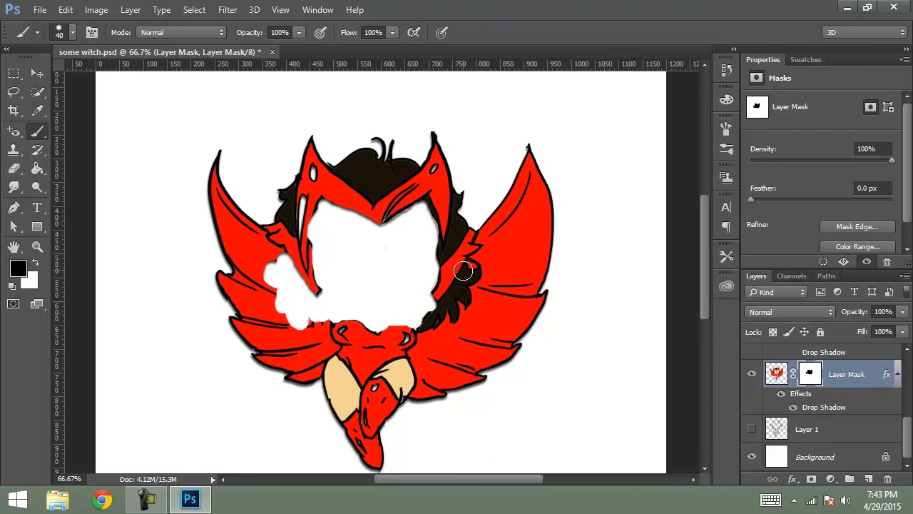
pyautogui.moveTo(467, 265)
pyautogui.mouseDown()
pyautogui.moveTo(440, 306)
pyautogui.moveTo(476, 272)
pyautogui.moveTo(462, 280)
pyautogui.moveTo(466, 308)
pyautogui.moveTo(456, 293)
pyautogui.moveTo(453, 316)
pyautogui.moveTo(448, 306)
pyautogui.moveTo(436, 323)
pyautogui.moveTo(413, 328)
pyautogui.mouseUp()
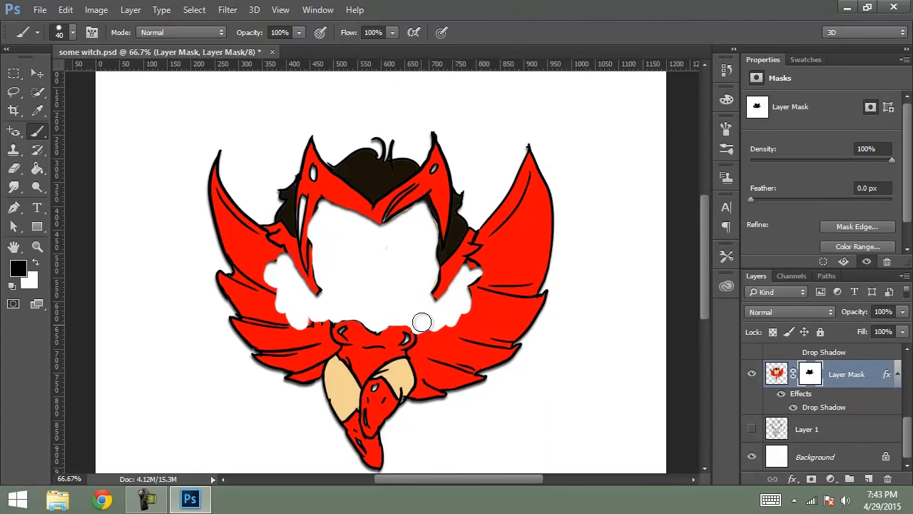
pyautogui.moveTo(294, 172)
pyautogui.mouseDown()
pyautogui.moveTo(285, 167)
pyautogui.moveTo(271, 210)
pyautogui.moveTo(285, 179)
pyautogui.moveTo(278, 207)
pyautogui.moveTo(288, 223)
pyautogui.moveTo(290, 190)
pyautogui.moveTo(299, 240)
pyautogui.mouseUp()
pyautogui.moveTo(389, 149)
pyautogui.mouseDown()
pyautogui.moveTo(331, 158)
pyautogui.moveTo(373, 192)
pyautogui.moveTo(394, 168)
pyautogui.moveTo(391, 156)
pyautogui.moveTo(448, 170)
pyautogui.moveTo(463, 191)
pyautogui.moveTo(458, 172)
pyautogui.moveTo(453, 236)
pyautogui.moveTo(470, 217)
pyautogui.moveTo(438, 236)
pyautogui.mouseUp()
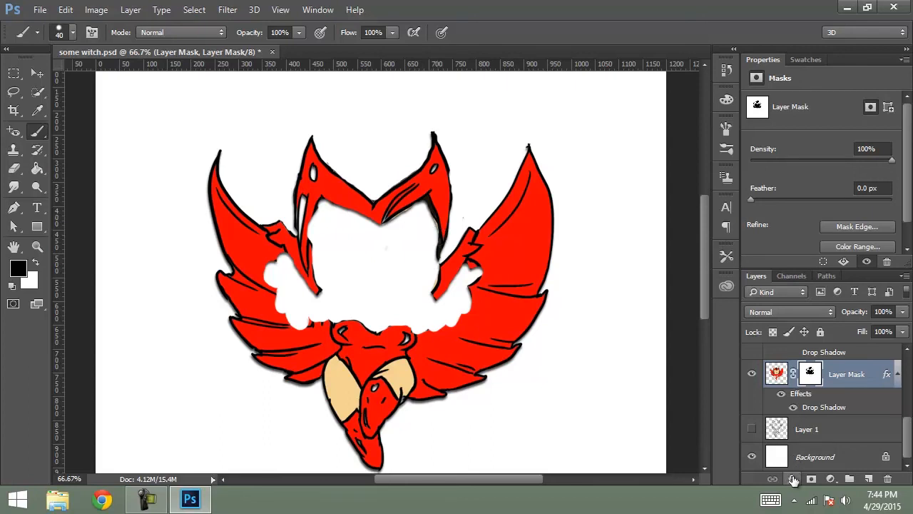
# Step: Add a red Color Overlay effect at 42% opacity to the masked witch layer
pyautogui.click(793, 479)
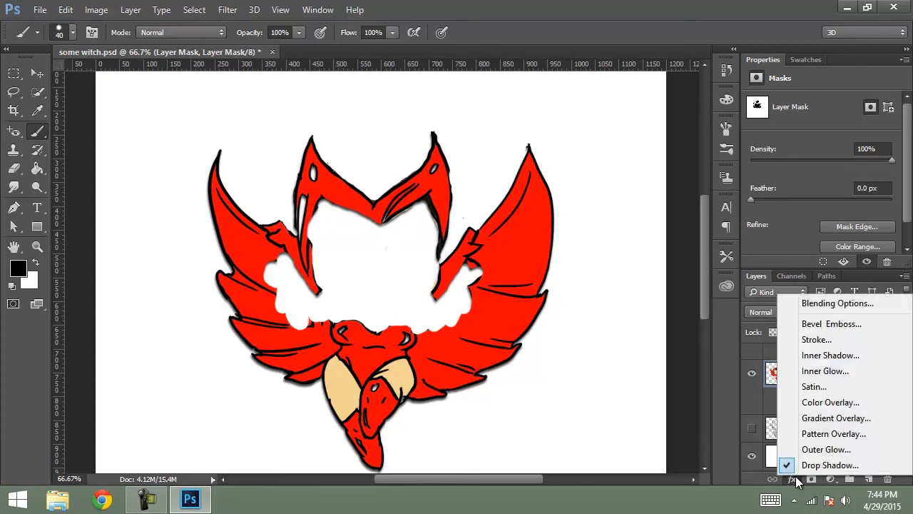
pyautogui.click(839, 401)
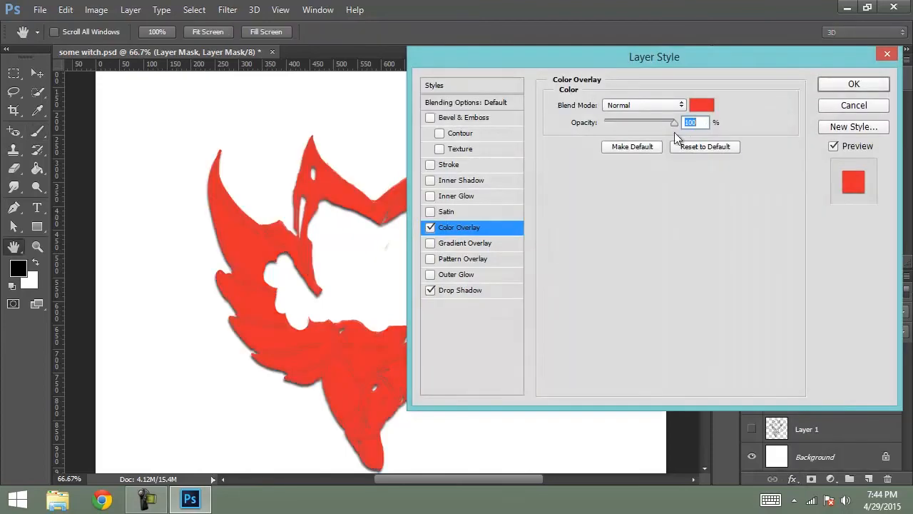
pyautogui.moveTo(674, 123); pyautogui.dragTo(634, 123)
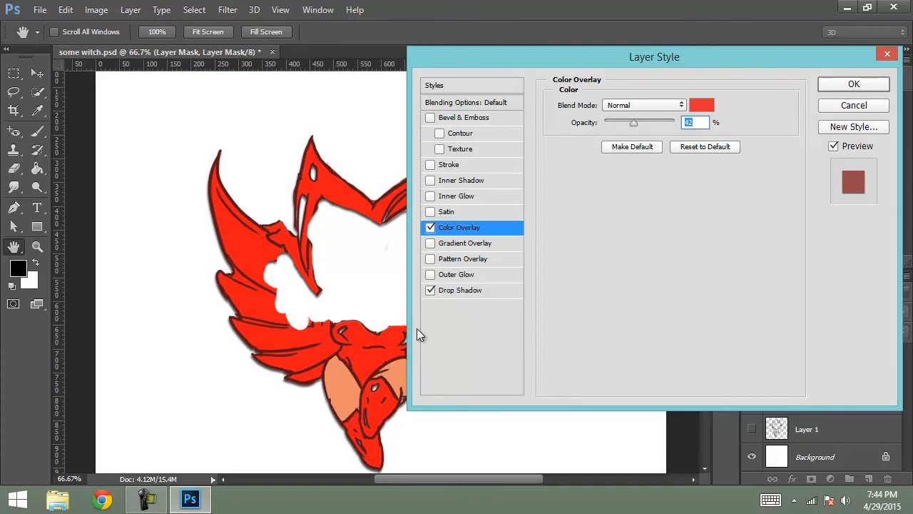
pyautogui.click(844, 80)
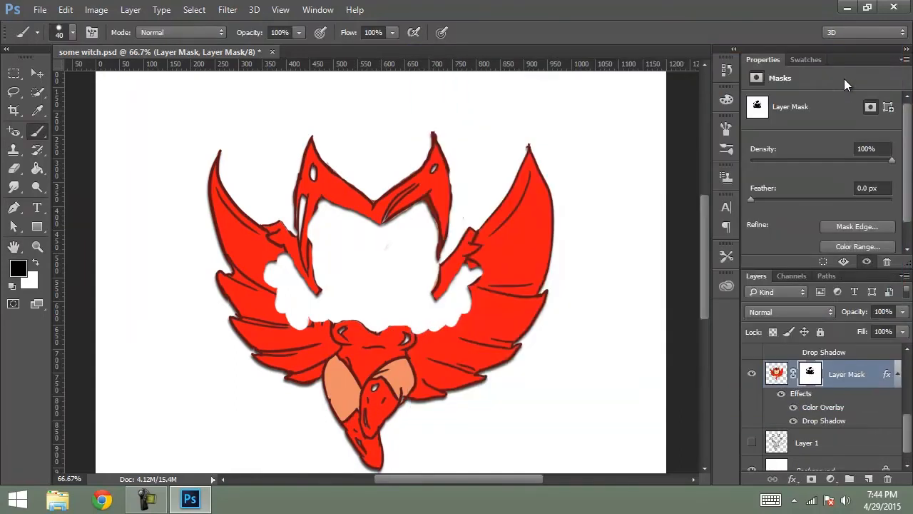
# Step: Show the Color Overlay layer and move the masked witch layer above it in the layer stack
pyautogui.scroll(3, 820, 399)
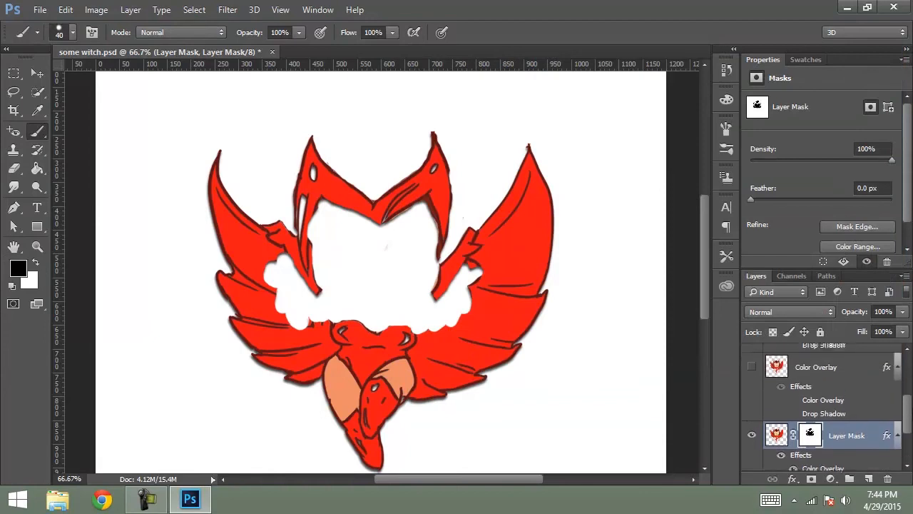
pyautogui.click(752, 374)
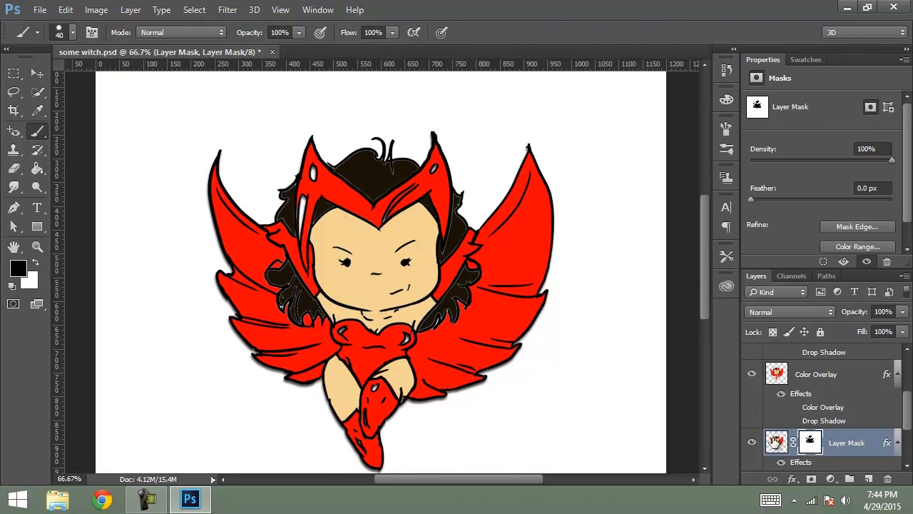
pyautogui.moveTo(813, 440); pyautogui.dragTo(788, 362)
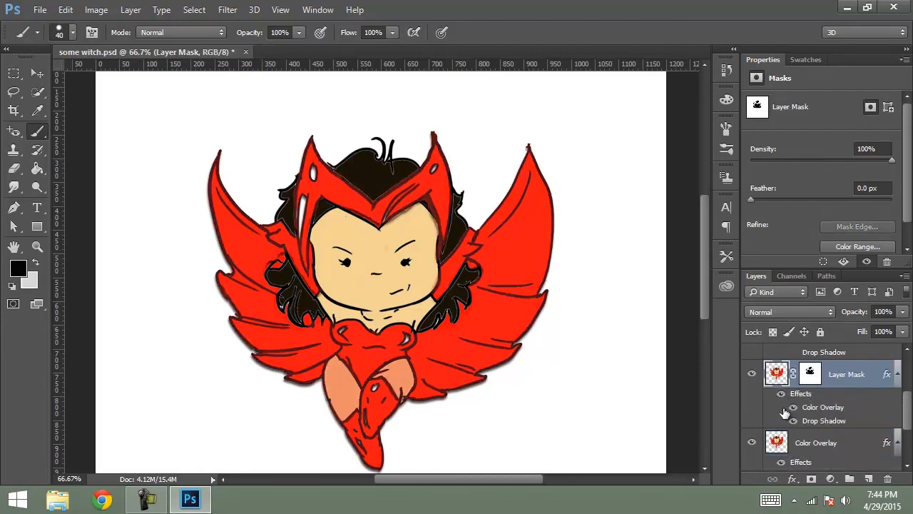